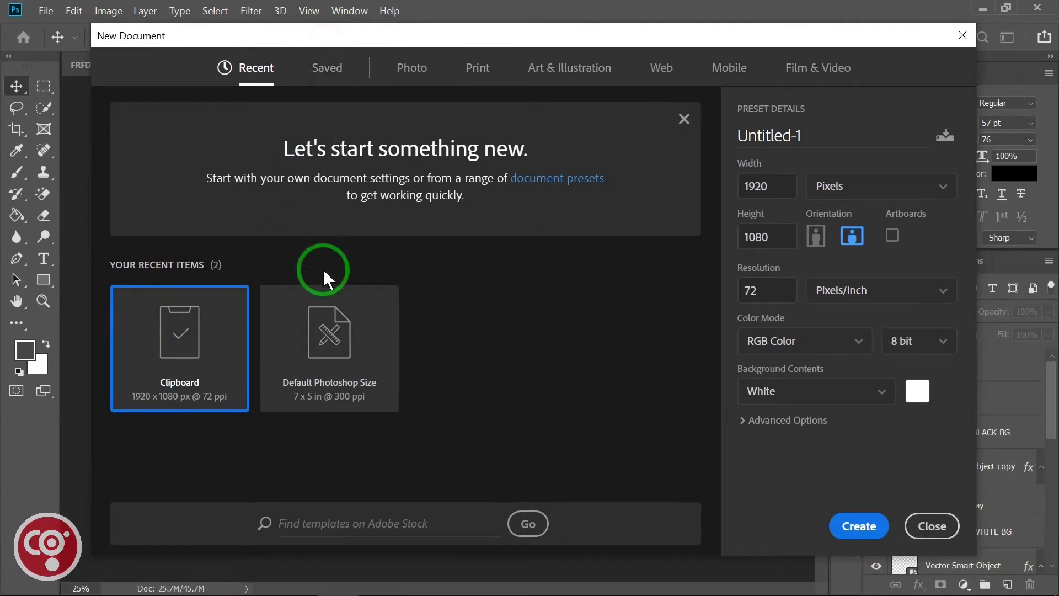
Review the new-document presets for Saved, Photo, Print, Art & Illustration, Web, Mobile and Film & Video, and return to the recent items
{"action": "left_click", "coordinate": [328, 67]}
{"action": "left_click", "coordinate": [266, 70]}
{"action": "left_click", "coordinate": [328, 69]}
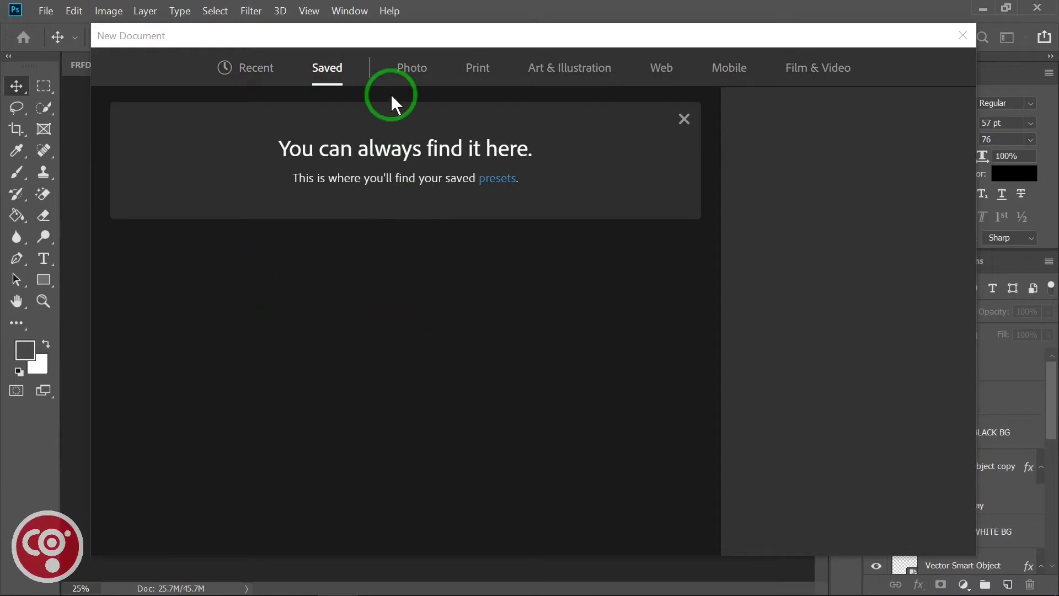
{"action": "left_click", "coordinate": [415, 67]}
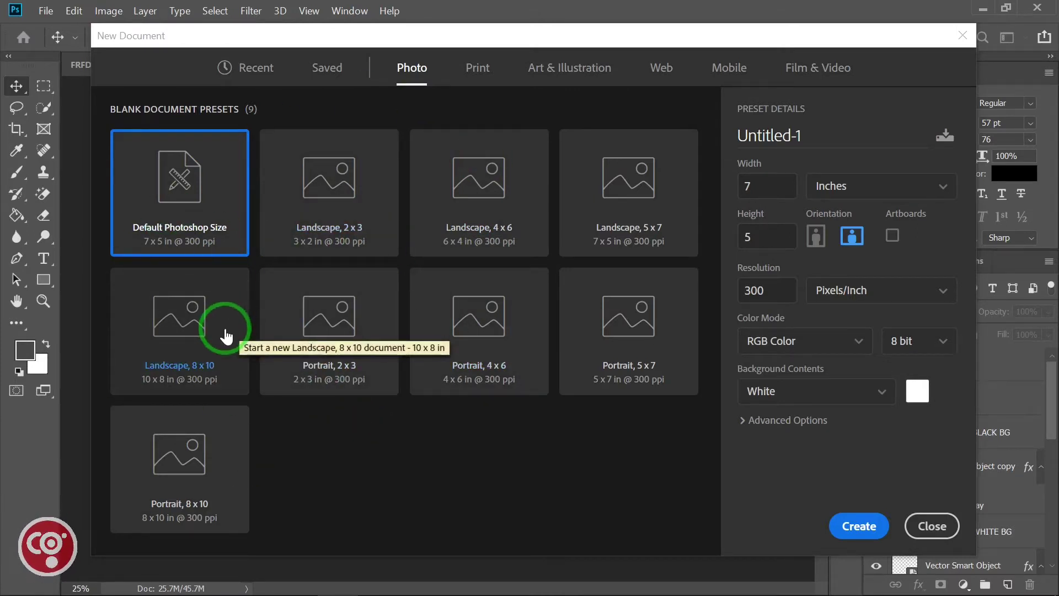
{"action": "left_click", "coordinate": [474, 71]}
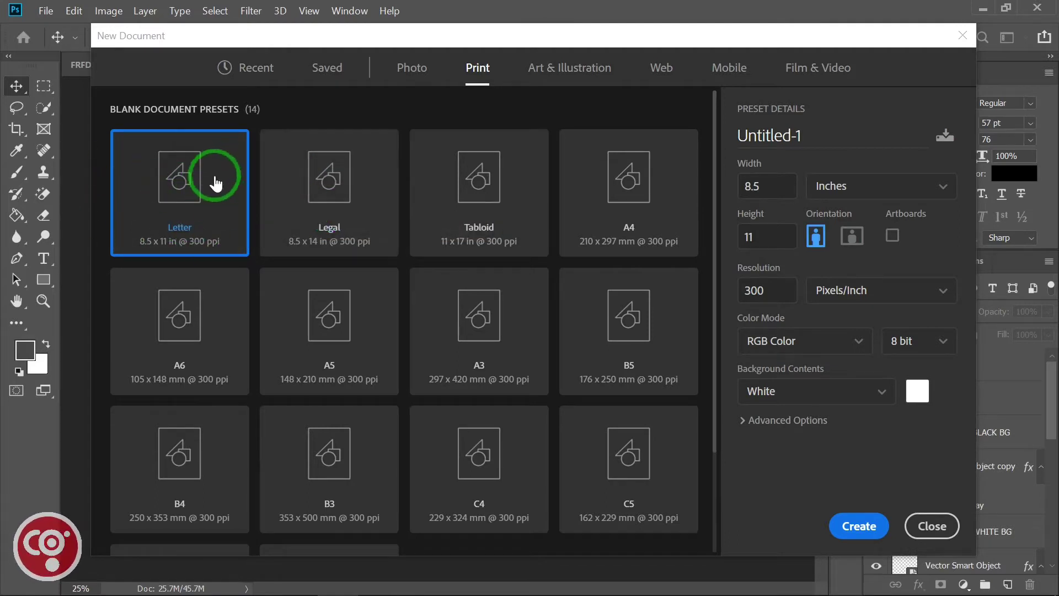
{"action": "left_click", "coordinate": [551, 67]}
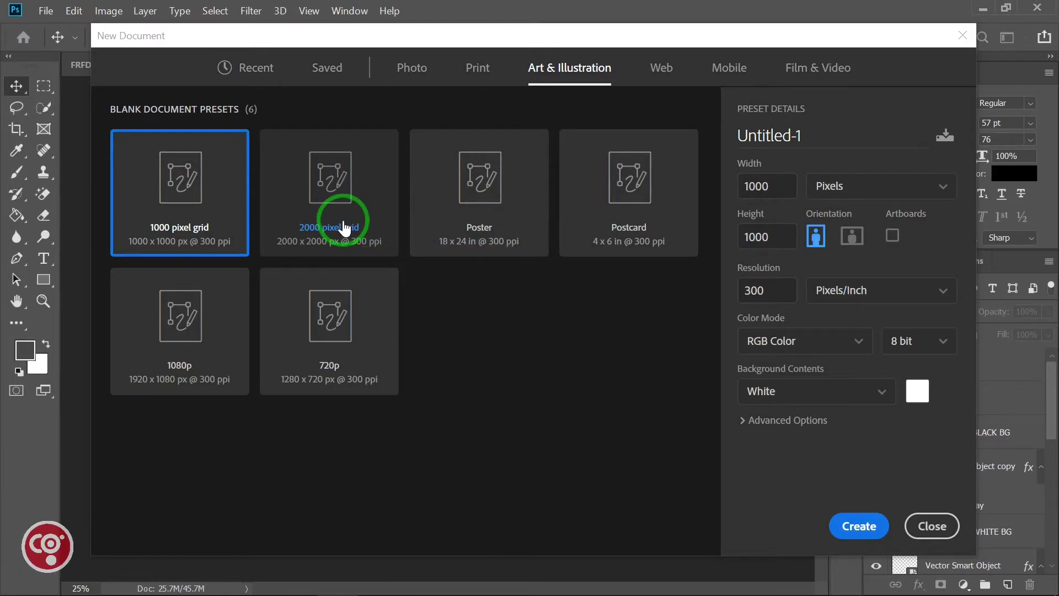
{"action": "left_click", "coordinate": [644, 67]}
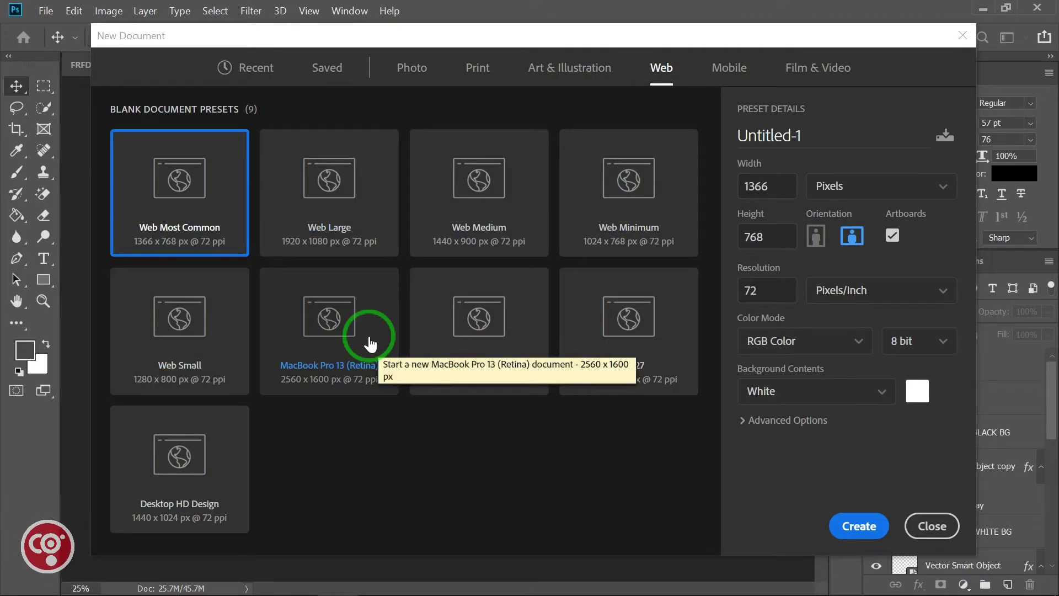
{"action": "left_click", "coordinate": [726, 71]}
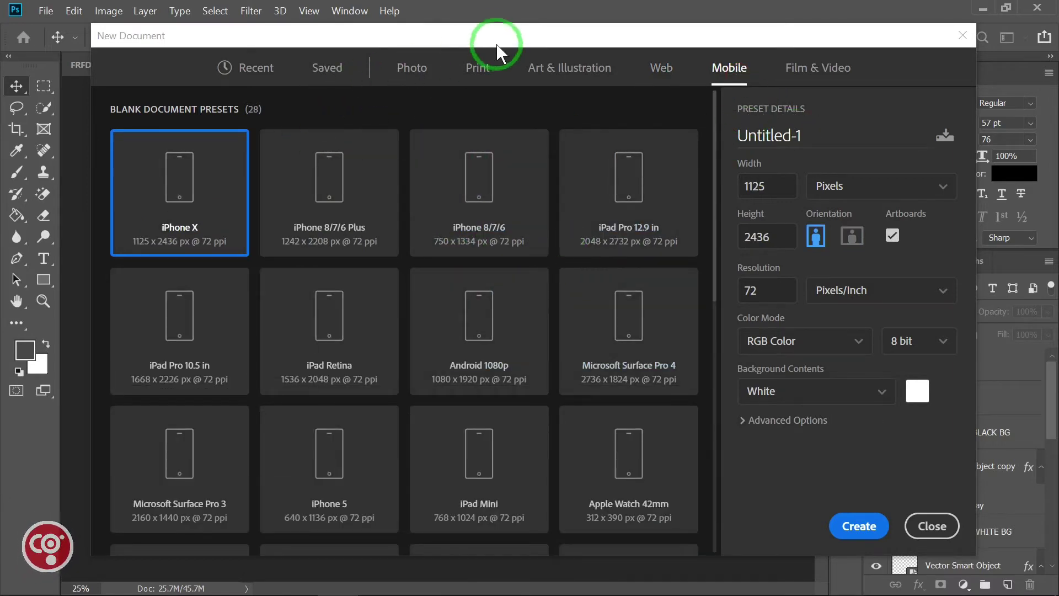
{"action": "left_click_drag", "start_coordinate": [498, 45], "coordinate": [612, 99]}
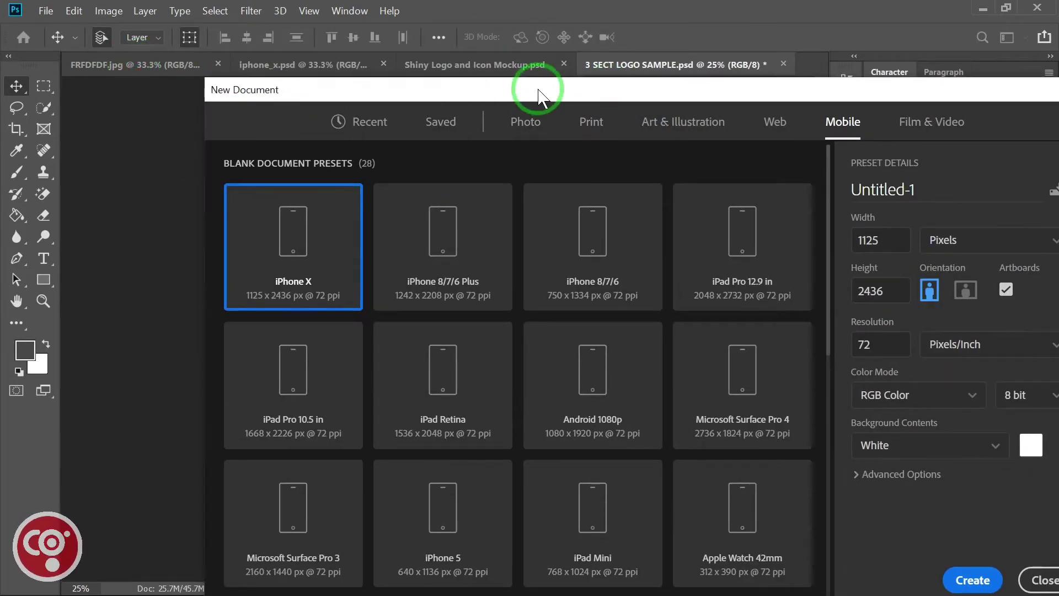
{"action": "left_click_drag", "start_coordinate": [539, 92], "coordinate": [429, 18]}
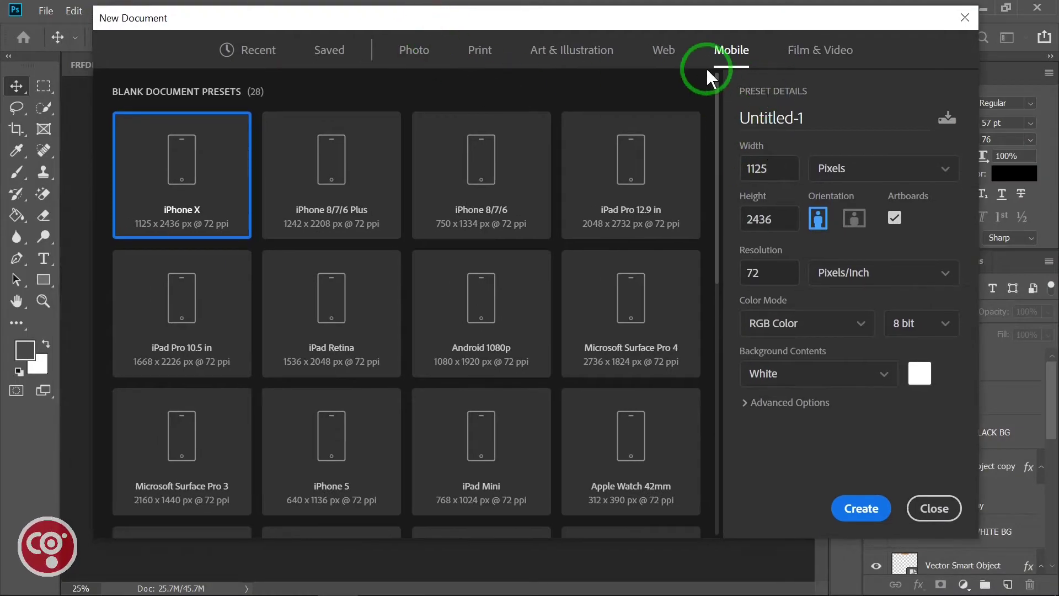
{"action": "left_click", "coordinate": [828, 49]}
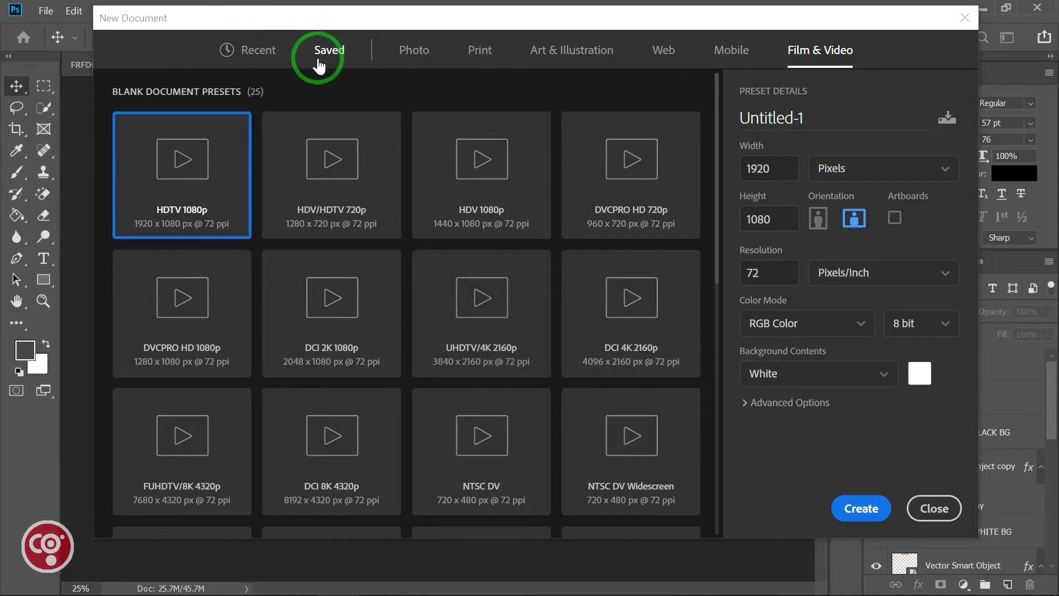
{"action": "left_click", "coordinate": [271, 63]}
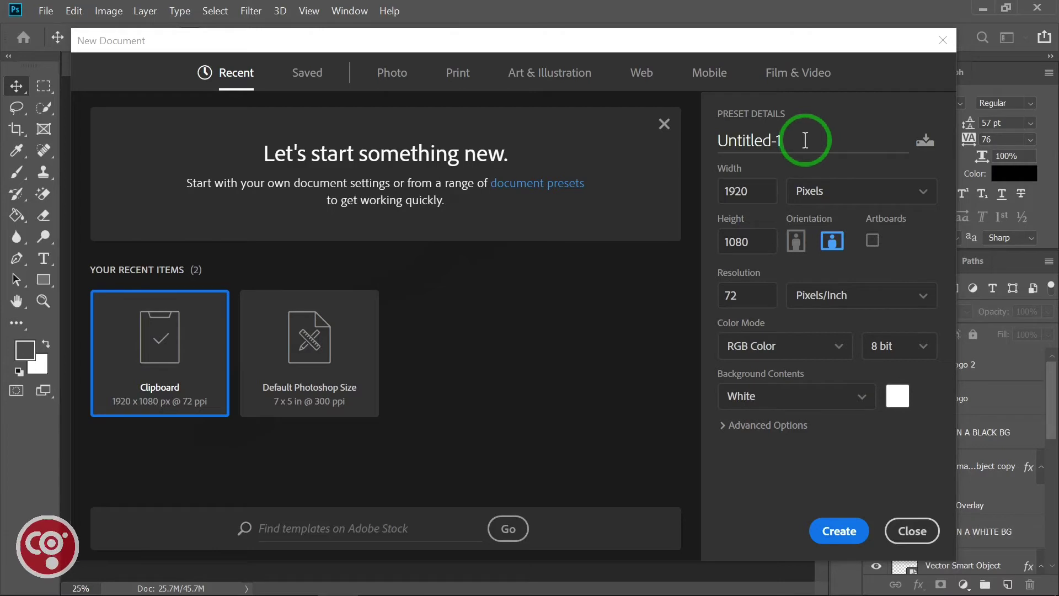
Name the new document LOGO and set it to 3000 pixels wide, 2000 pixels high and 300 pixels/inch
{"action": "left_click_drag", "start_coordinate": [807, 140], "coordinate": [721, 141]}
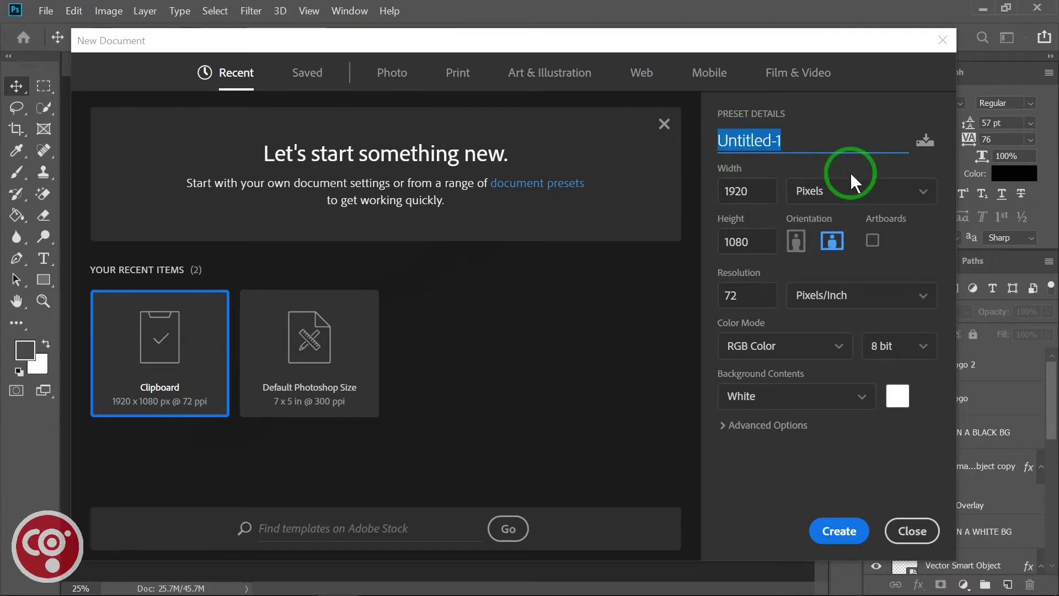
{"action": "type", "text": "LOGO"}
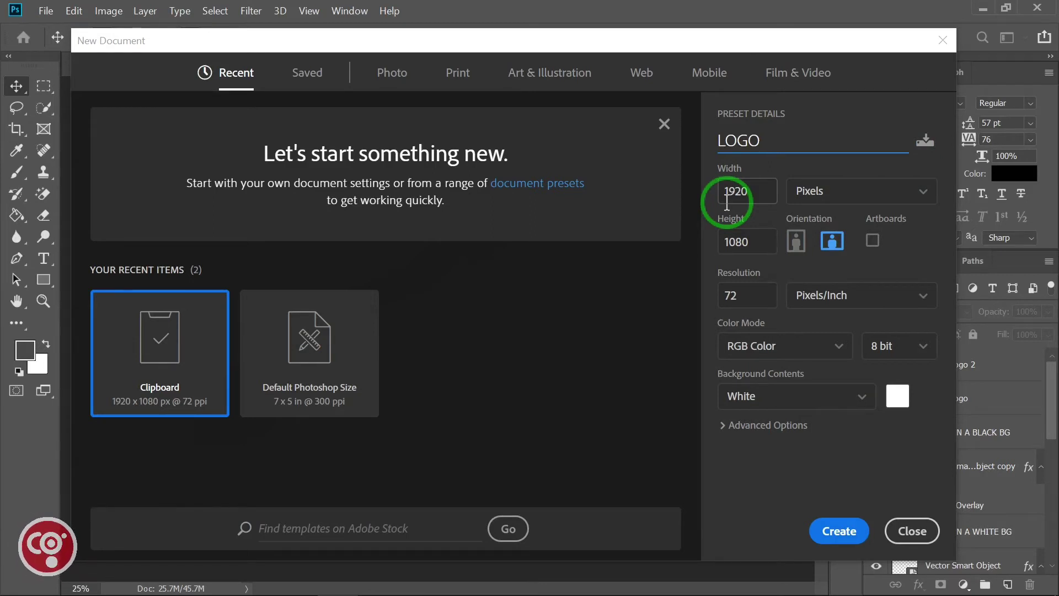
{"action": "double_click", "coordinate": [752, 189]}
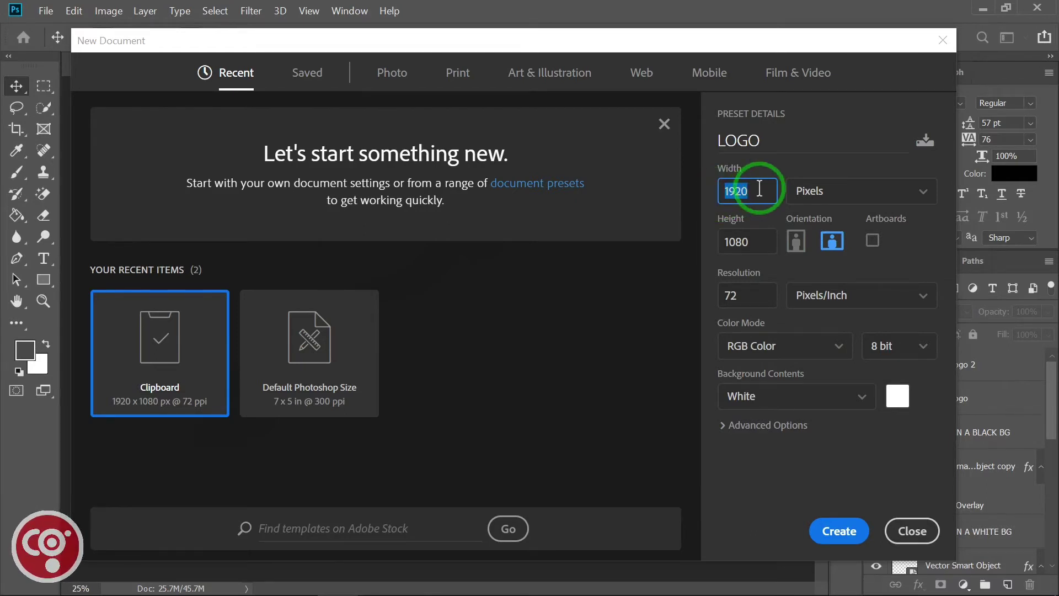
{"action": "type", "text": "3000"}
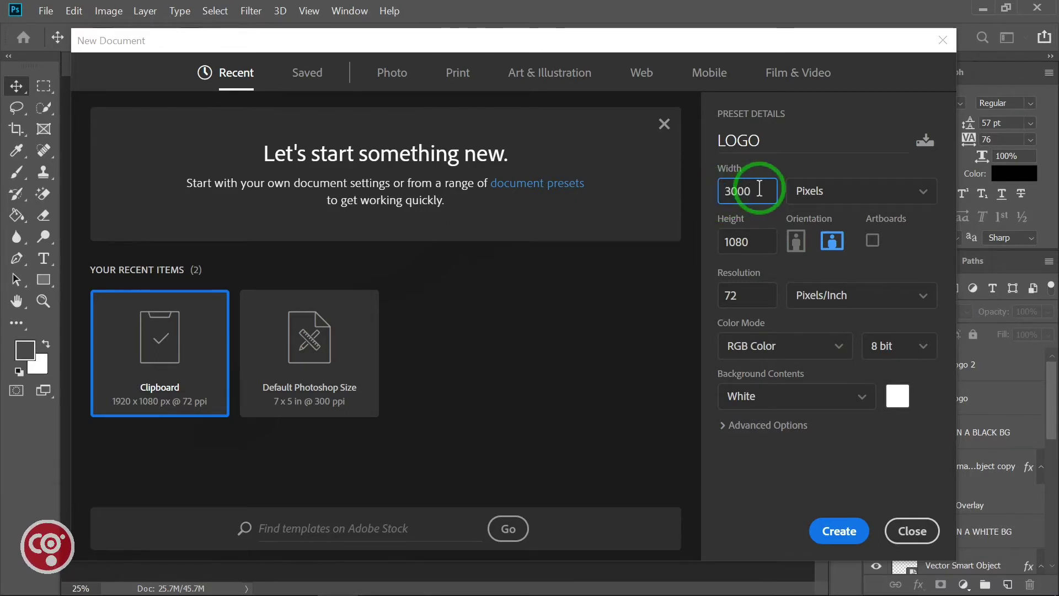
{"action": "key", "text": "Tab"}
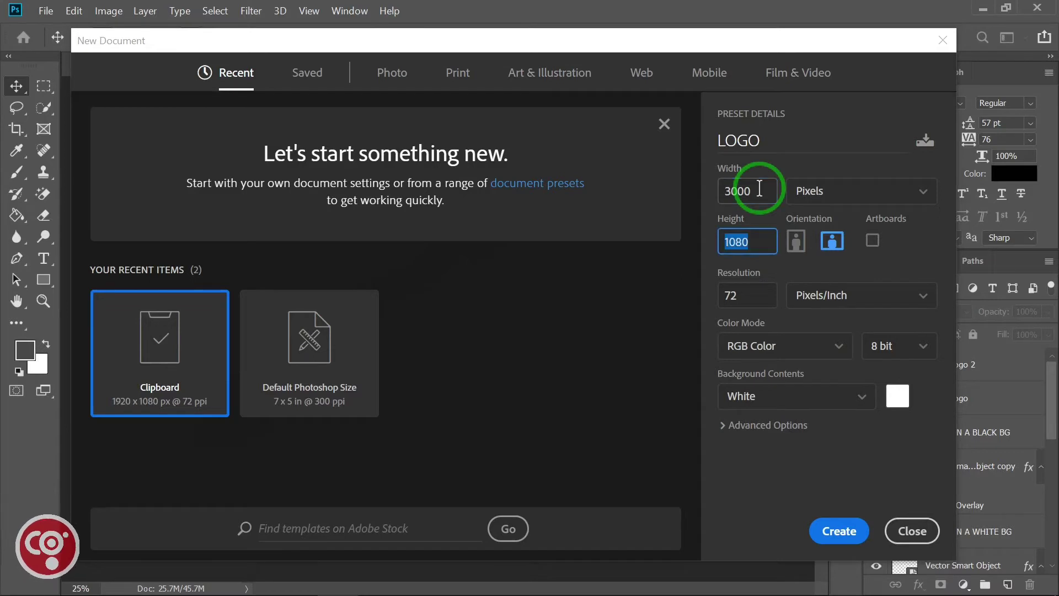
{"action": "type", "text": "2000"}
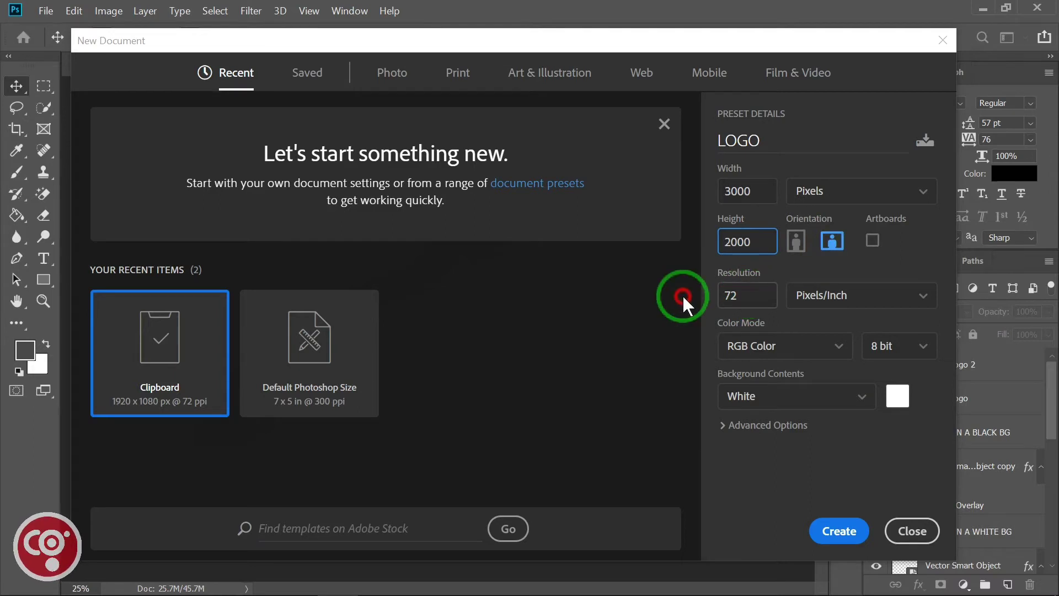
{"action": "key", "text": "Tab"}
{"action": "type", "text": "300"}
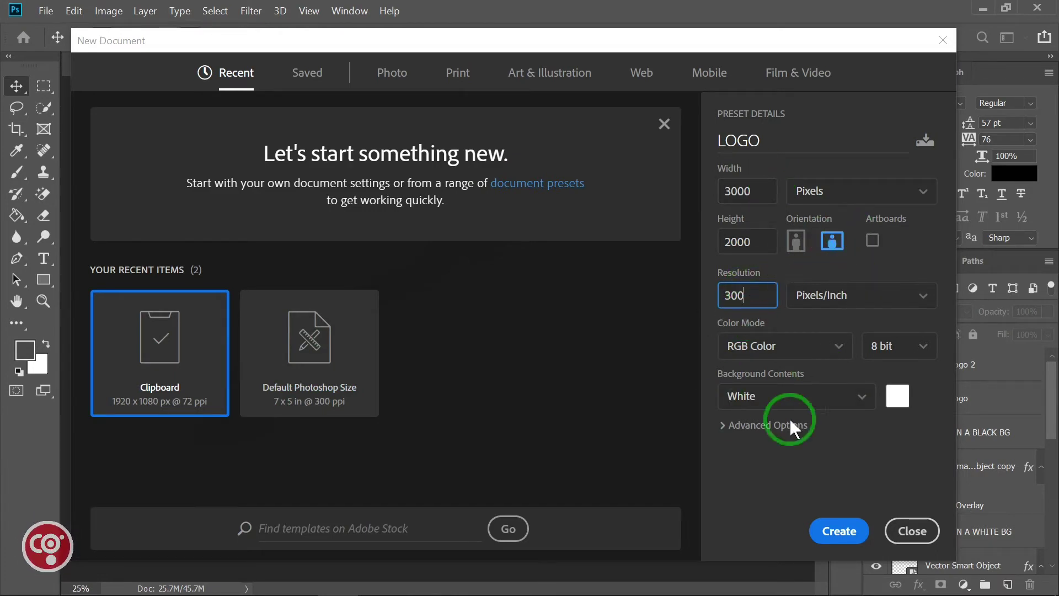
{"action": "left_click", "coordinate": [928, 301]}
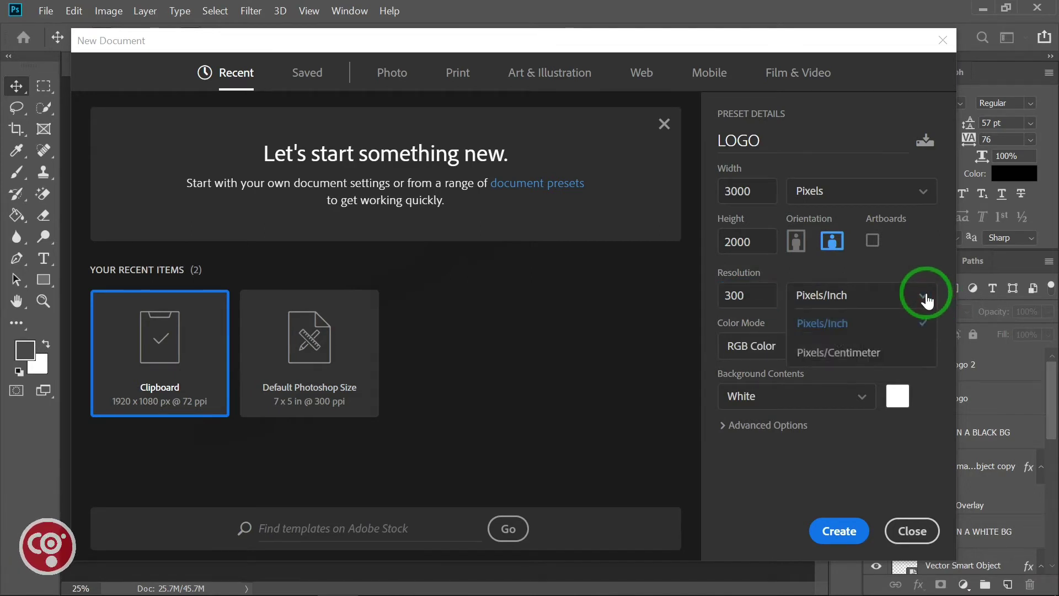
{"action": "left_click", "coordinate": [828, 322]}
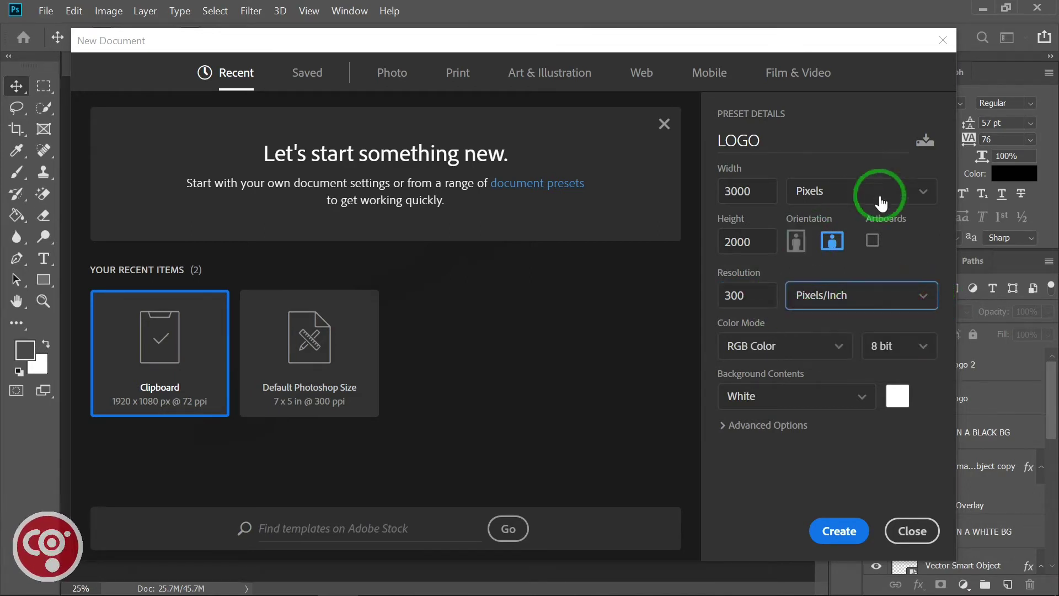
Create the document with Pixels as the size unit, 8 bit RGB Color mode and a white background
{"action": "left_click", "coordinate": [917, 189]}
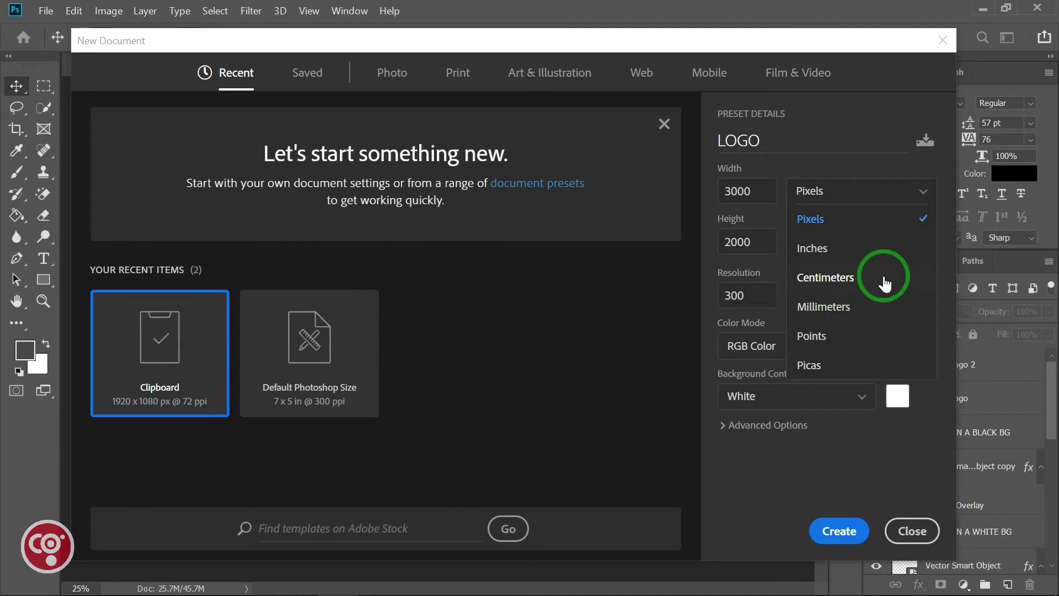
{"action": "left_click", "coordinate": [924, 196]}
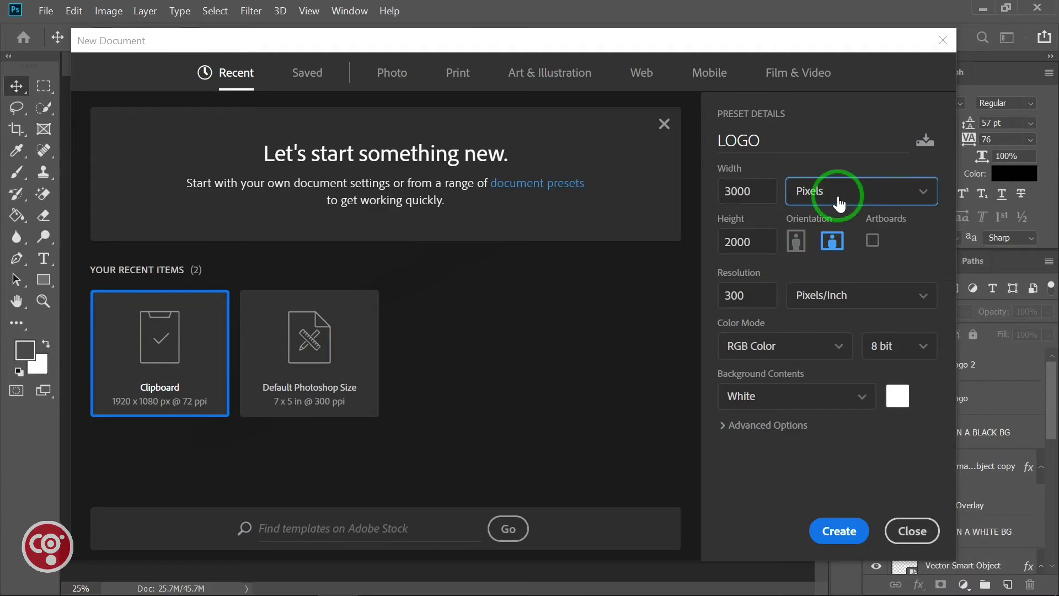
{"action": "left_click", "coordinate": [838, 347]}
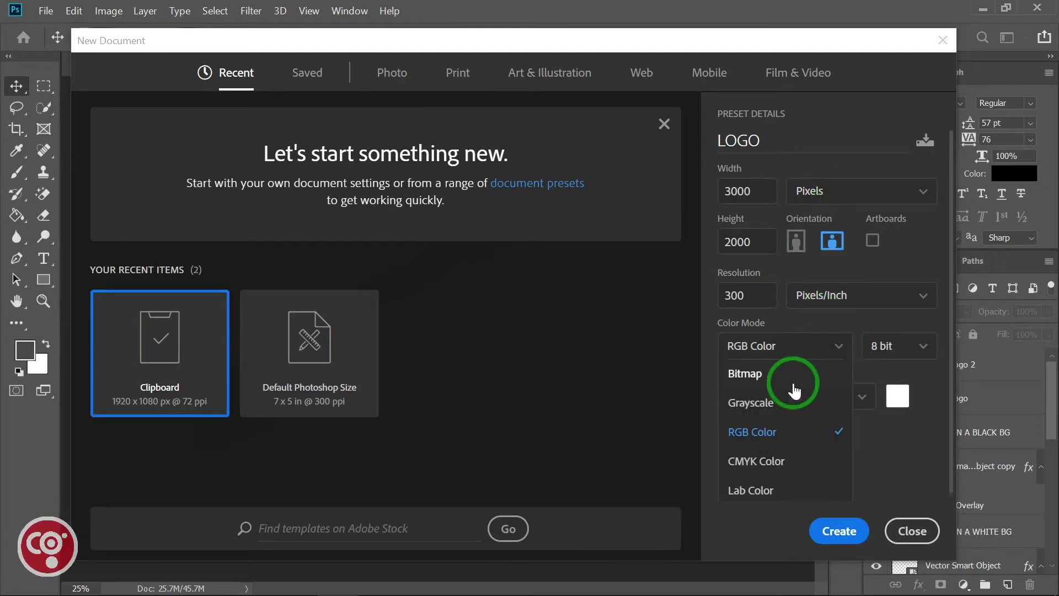
{"action": "left_click", "coordinate": [839, 346]}
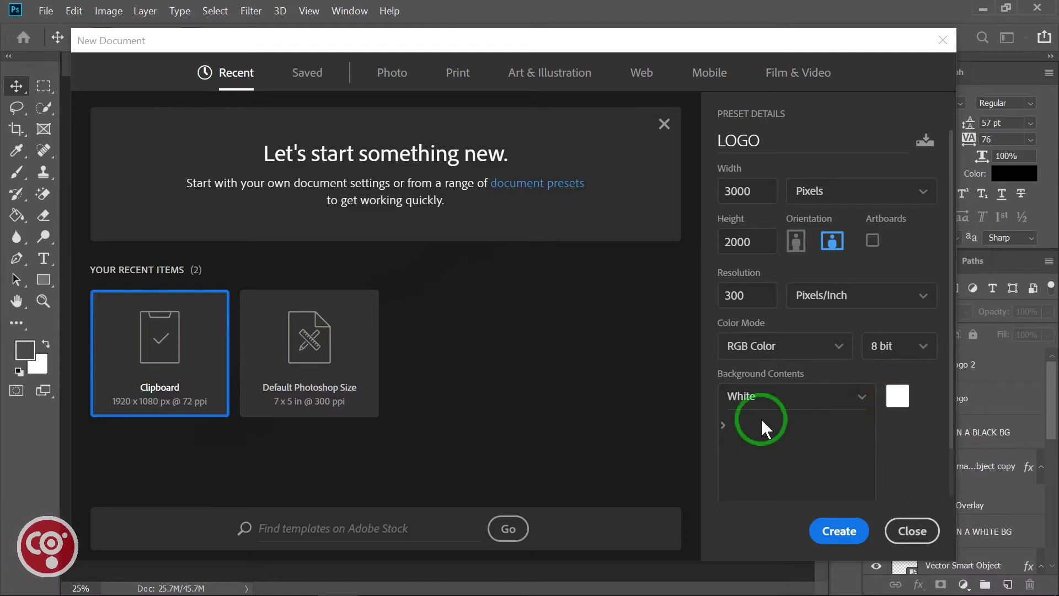
{"action": "left_click", "coordinate": [839, 531]}
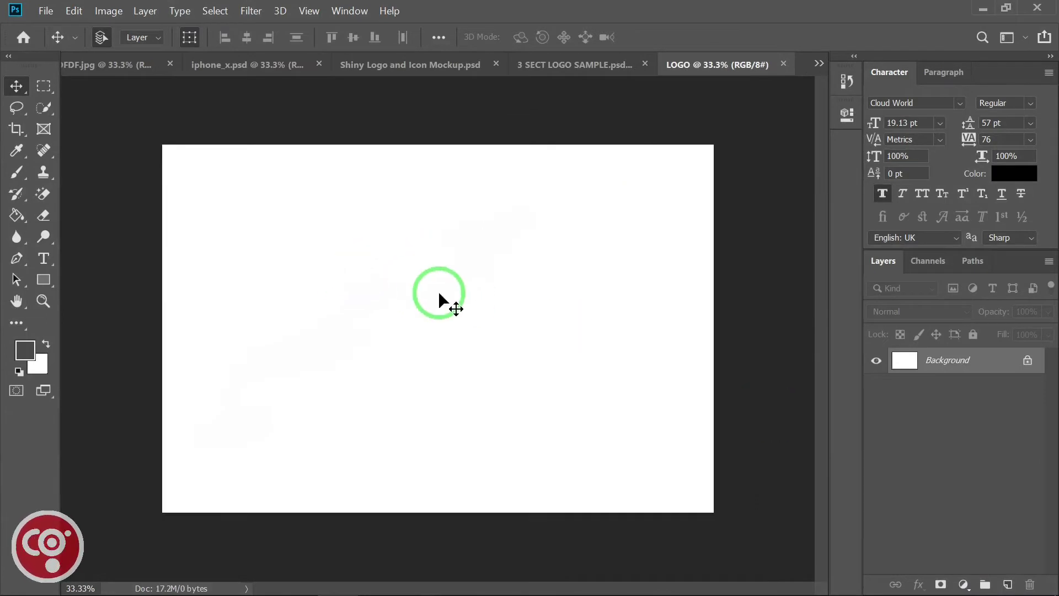
Try the official logo from 3 SECT LOGO SAMPLE.psd on the LOGO canvas, enlarge it, and delete it again
{"action": "left_click", "coordinate": [567, 65]}
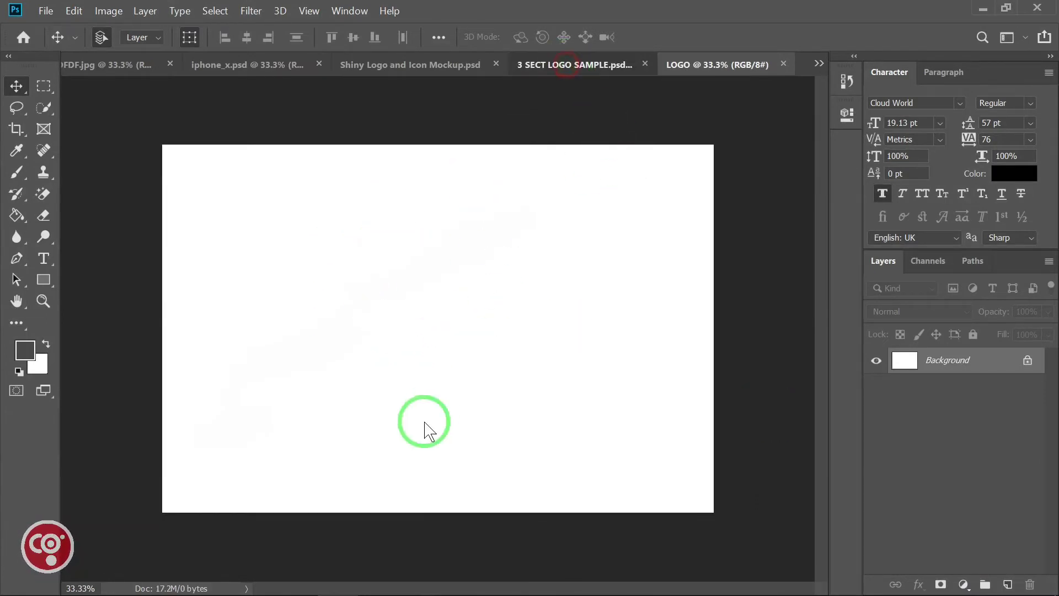
{"action": "left_click_drag", "start_coordinate": [386, 243], "coordinate": [451, 282]}
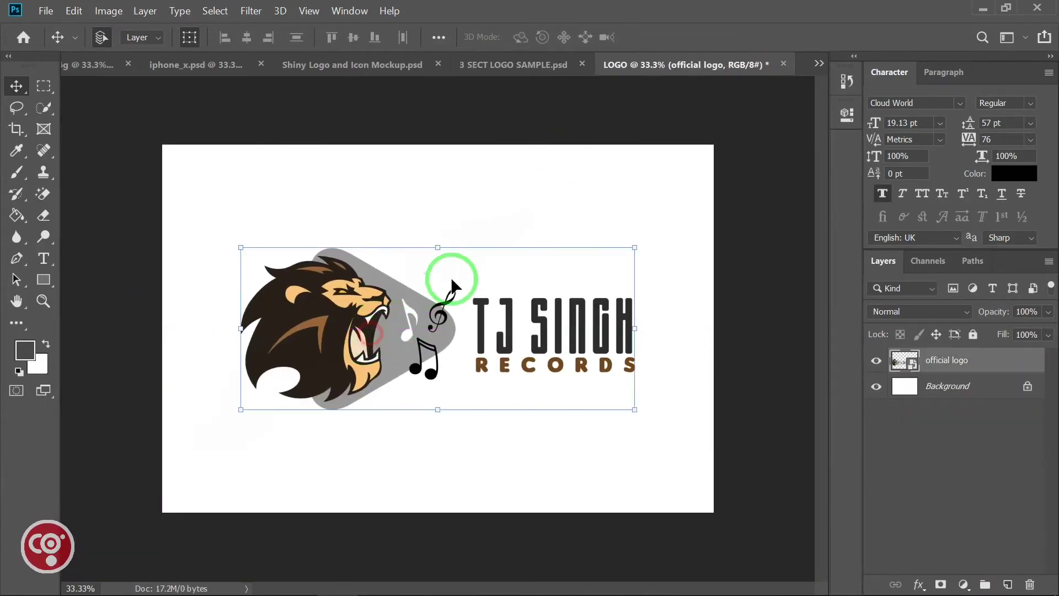
{"action": "mouse_move", "coordinate": [436, 247]}
{"action": "left_mouse_down"}
{"action": "mouse_move", "coordinate": [437, 225]}
{"action": "mouse_move", "coordinate": [441, 244]}
{"action": "left_mouse_up"}
{"action": "mouse_move", "coordinate": [436, 460]}
{"action": "left_mouse_down"}
{"action": "mouse_move", "coordinate": [439, 521]}
{"action": "mouse_move", "coordinate": [437, 476]}
{"action": "left_mouse_up"}
{"action": "key", "text": "Escape"}
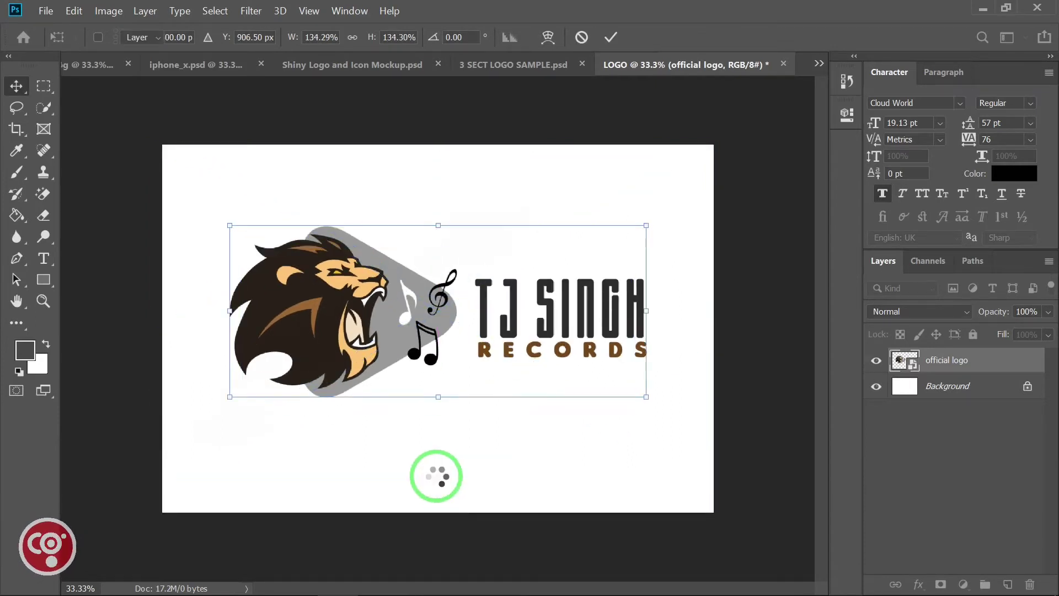
{"action": "key", "text": "Delete"}
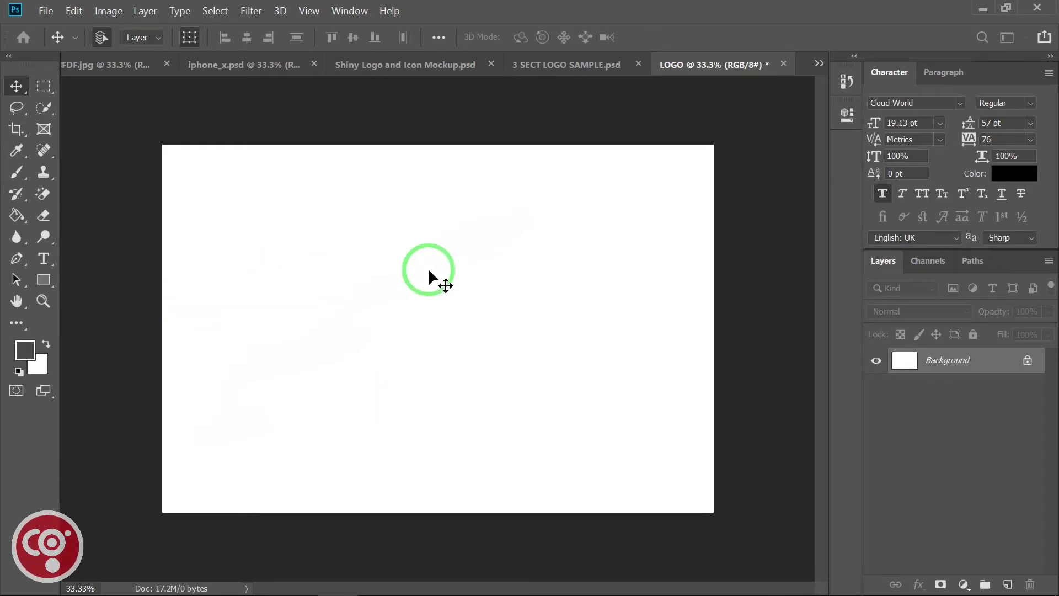
Create another new document 2000 pixels wide and 2000 pixels high at 300 pixels/inch, in RGB Color with a white background
{"action": "key", "text": "ctrl+n"}
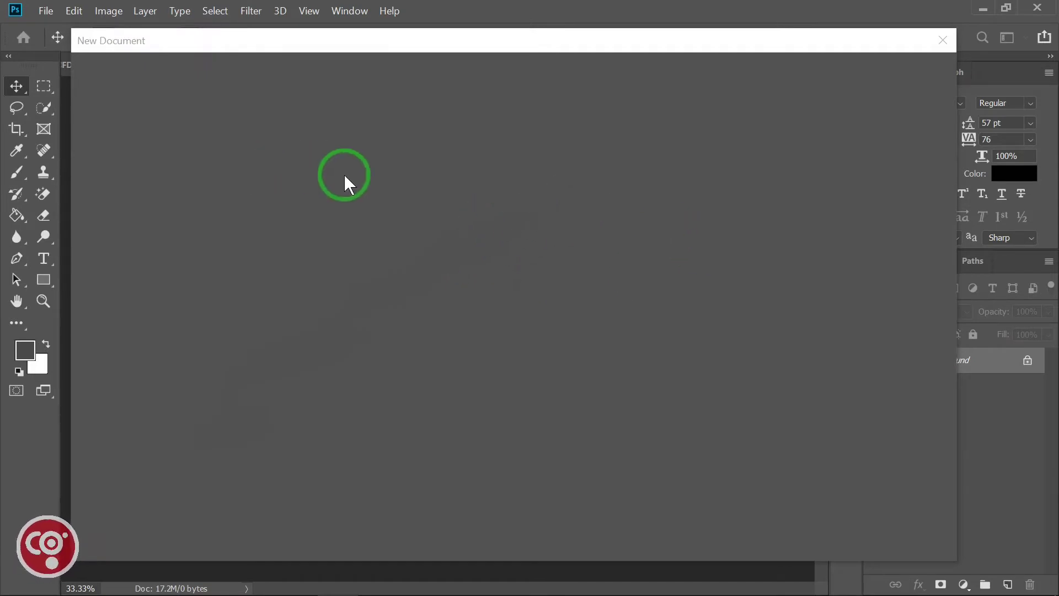
{"action": "left_click_drag", "start_coordinate": [465, 41], "coordinate": [497, 39]}
{"action": "left_click", "coordinate": [743, 187]}
{"action": "left_click_drag", "start_coordinate": [783, 188], "coordinate": [696, 193]}
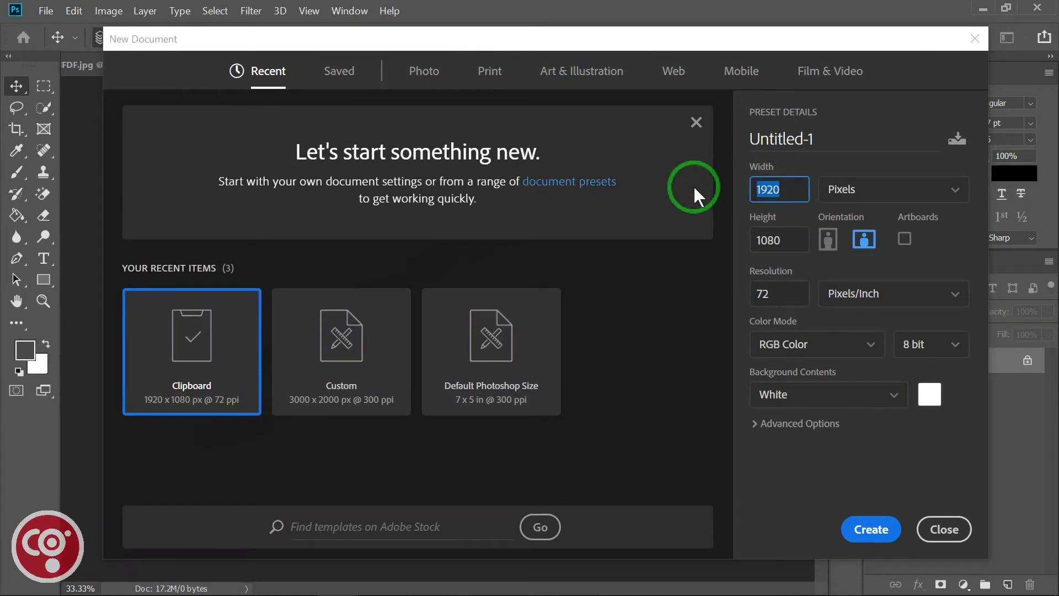
{"action": "type", "text": "2000"}
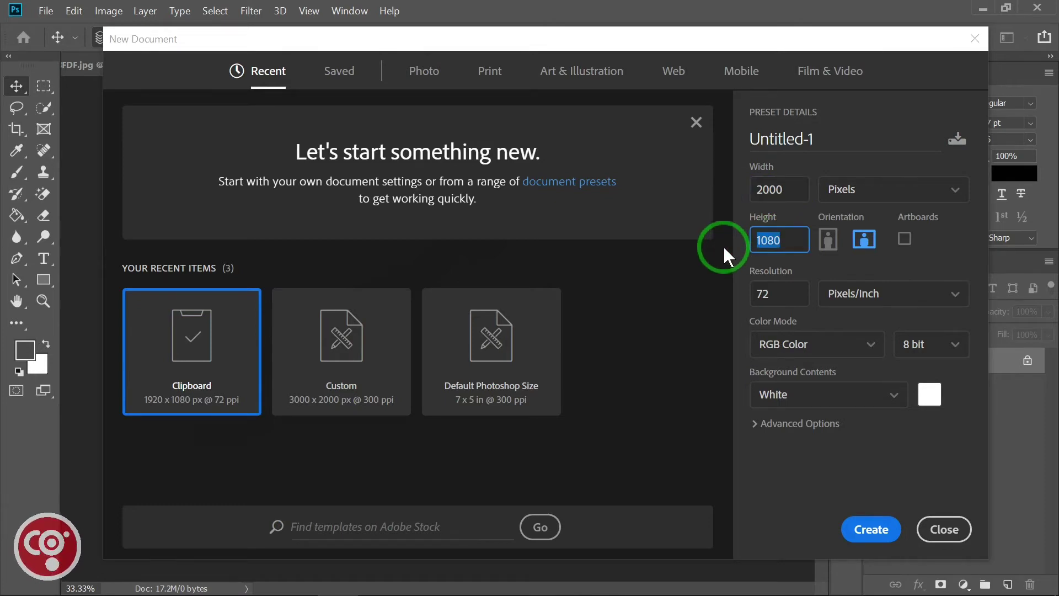
{"action": "type", "text": "2000"}
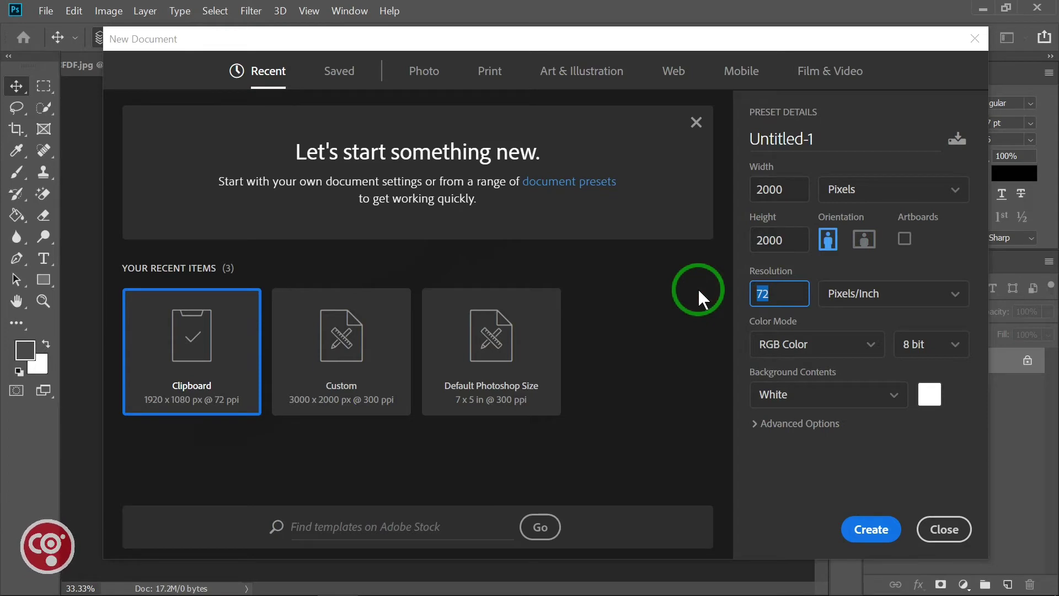
{"action": "type", "text": "300"}
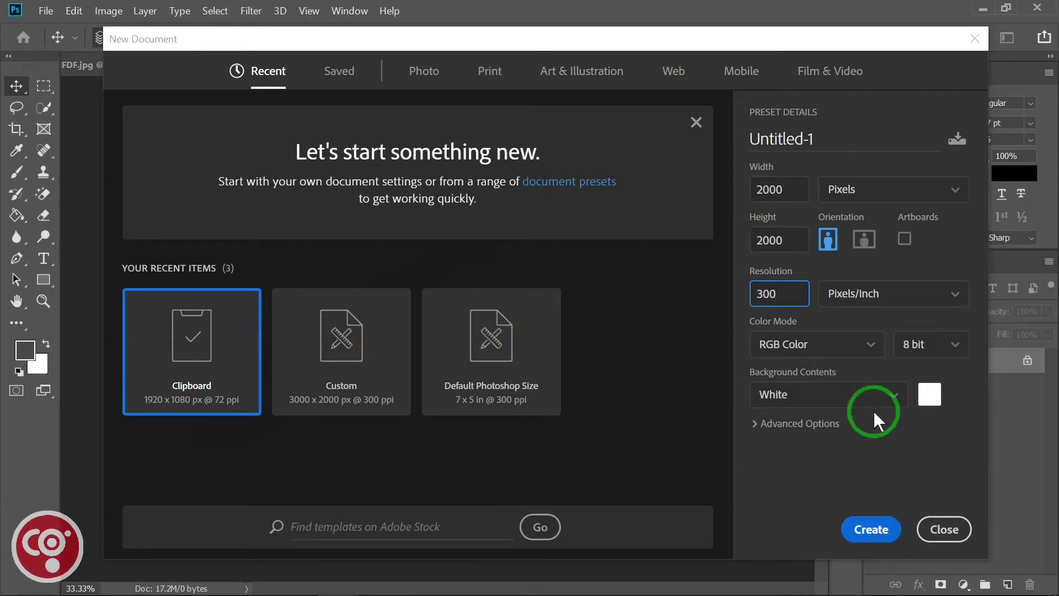
{"action": "left_click", "coordinate": [867, 242]}
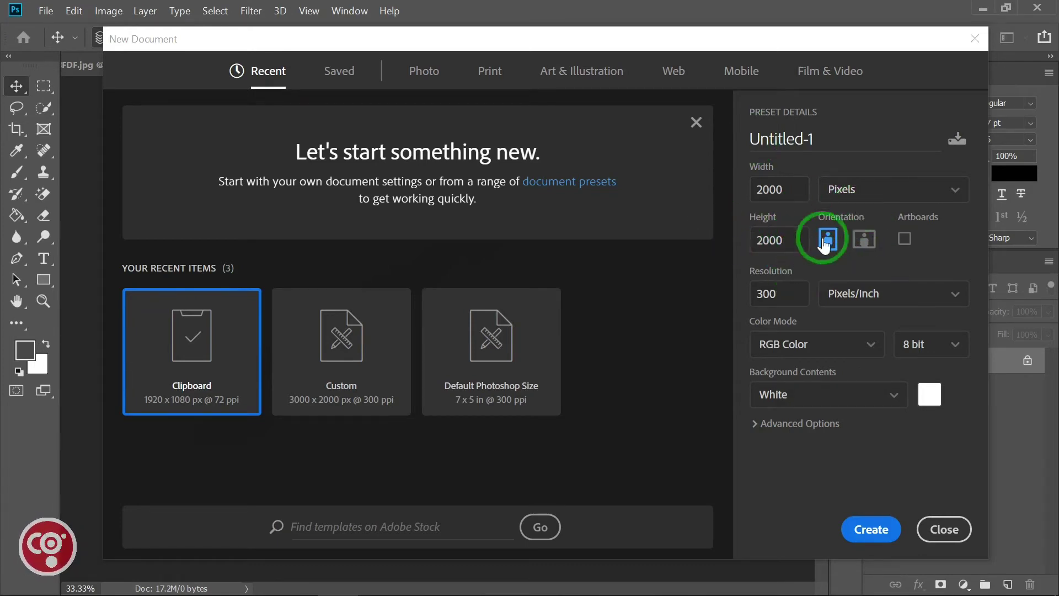
{"action": "left_click", "coordinate": [887, 534]}
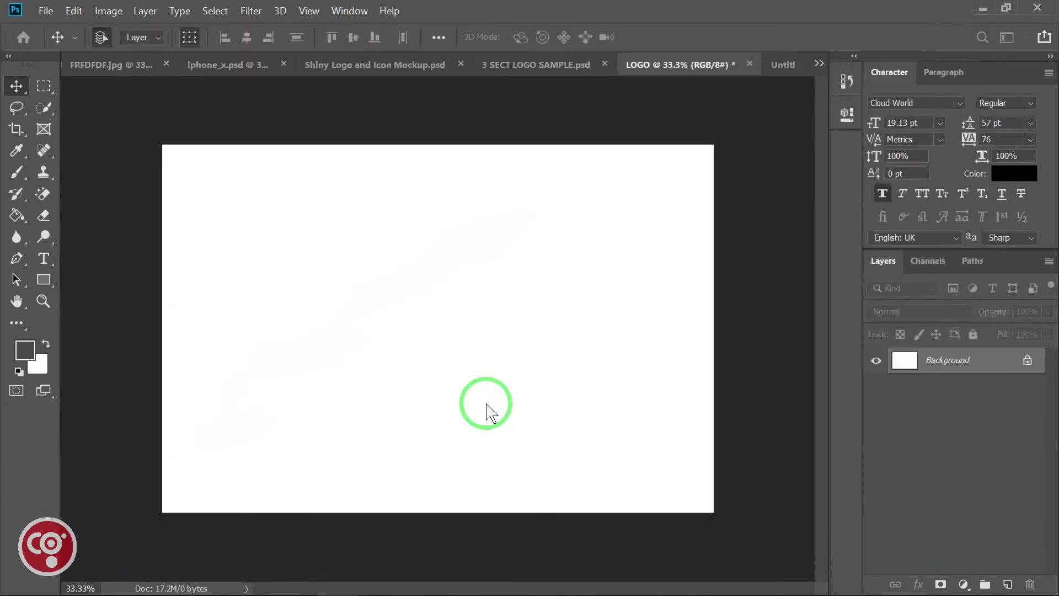
Copy the official logo from 3 SECT LOGO SAMPLE.psd into the blank 2000 x 2000 pixel document
{"action": "left_click", "coordinate": [567, 62]}
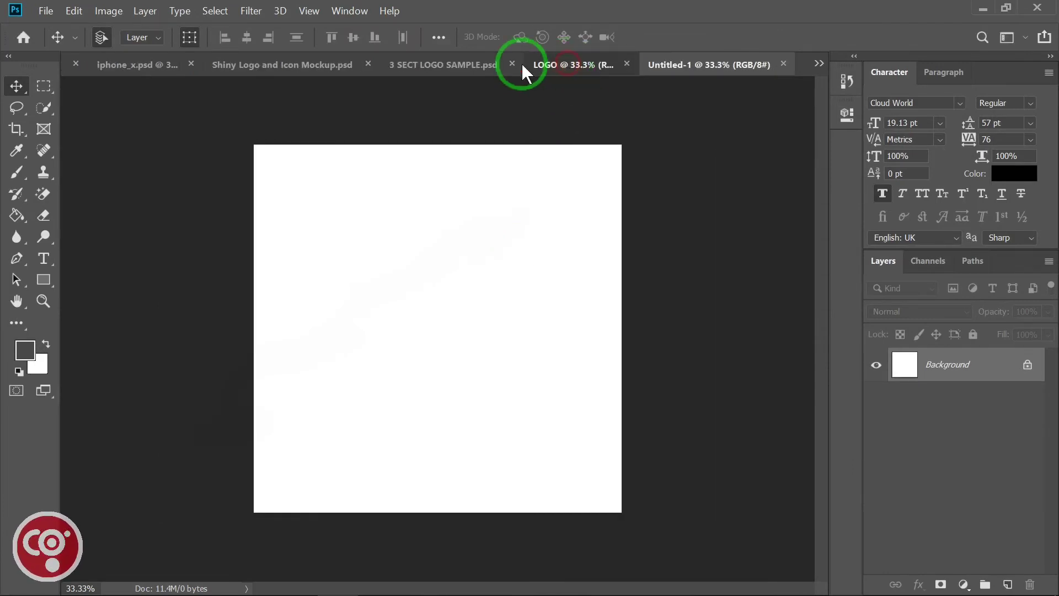
{"action": "left_click", "coordinate": [443, 66]}
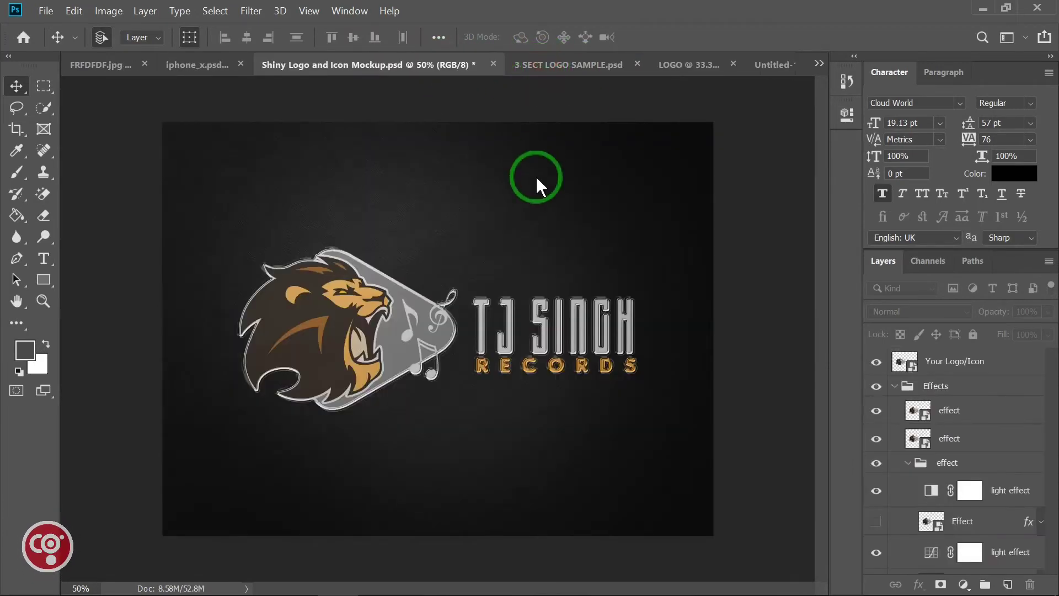
{"action": "key", "text": "ctrl+Tab"}
{"action": "left_click_drag", "start_coordinate": [399, 234], "coordinate": [395, 328]}
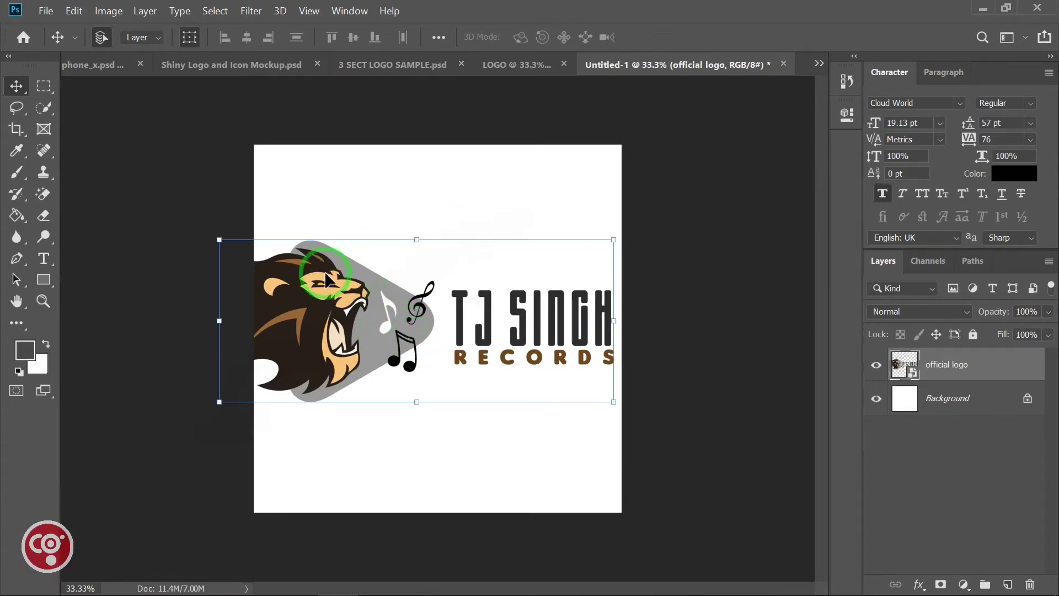
{"action": "left_click_drag", "start_coordinate": [344, 318], "coordinate": [365, 311]}
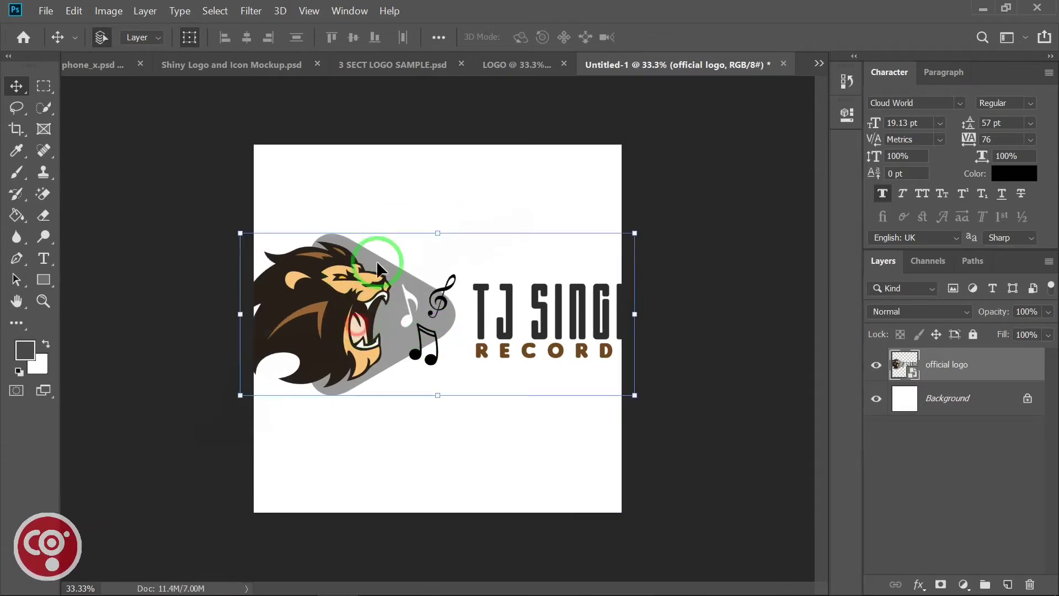
Scale the official logo down to about 109% so it fits the square canvas, and centre it
{"action": "left_click", "coordinate": [435, 247]}
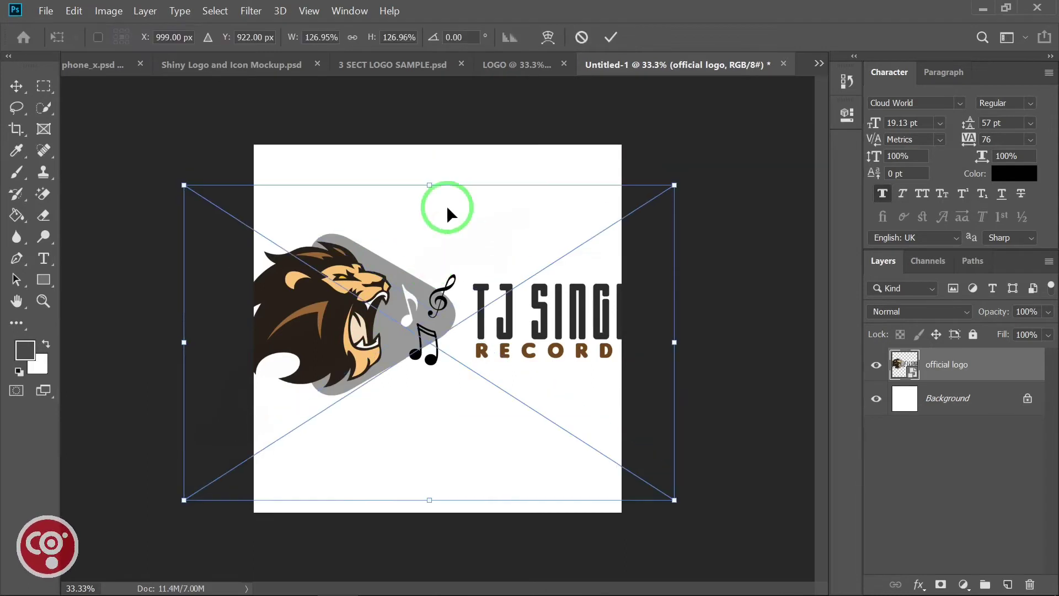
{"action": "left_click_drag", "start_coordinate": [434, 186], "coordinate": [425, 229]}
{"action": "left_click_drag", "start_coordinate": [364, 351], "coordinate": [371, 313]}
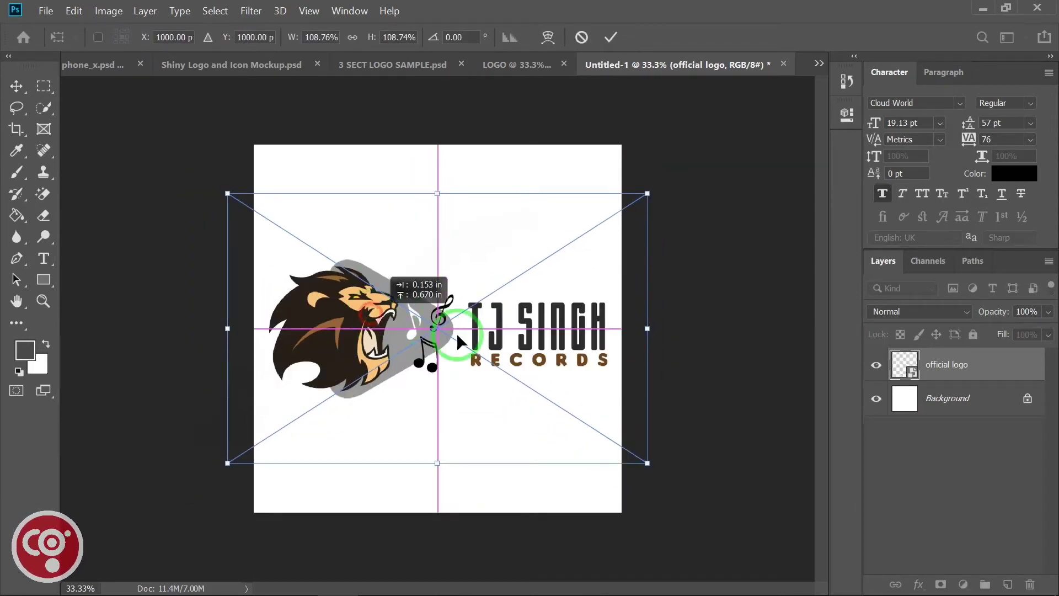
{"action": "key", "text": "Return"}
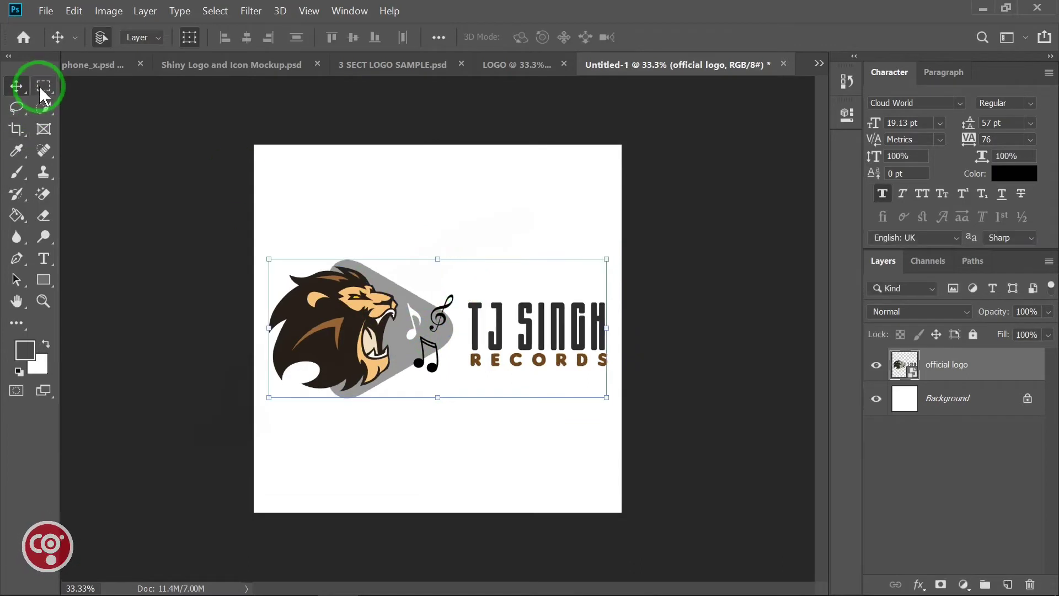
Select the lion emblem with a rectangular marquee and rasterize the official logo layer
{"action": "left_click", "coordinate": [43, 86]}
{"action": "left_click_drag", "start_coordinate": [252, 234], "coordinate": [455, 419]}
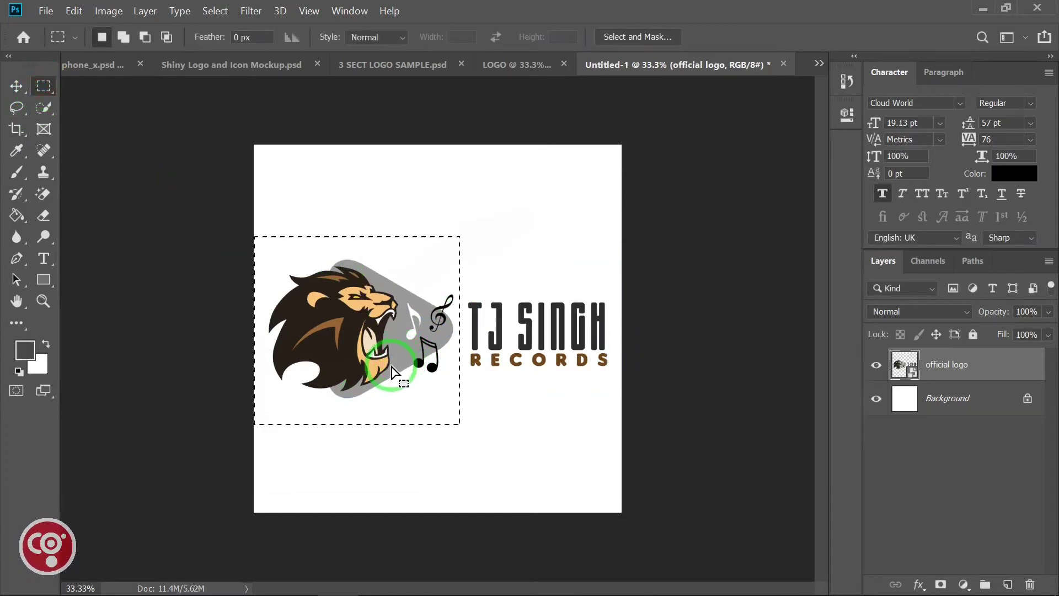
{"action": "key", "text": "v"}
{"action": "left_click_drag", "start_coordinate": [393, 373], "coordinate": [366, 334]}
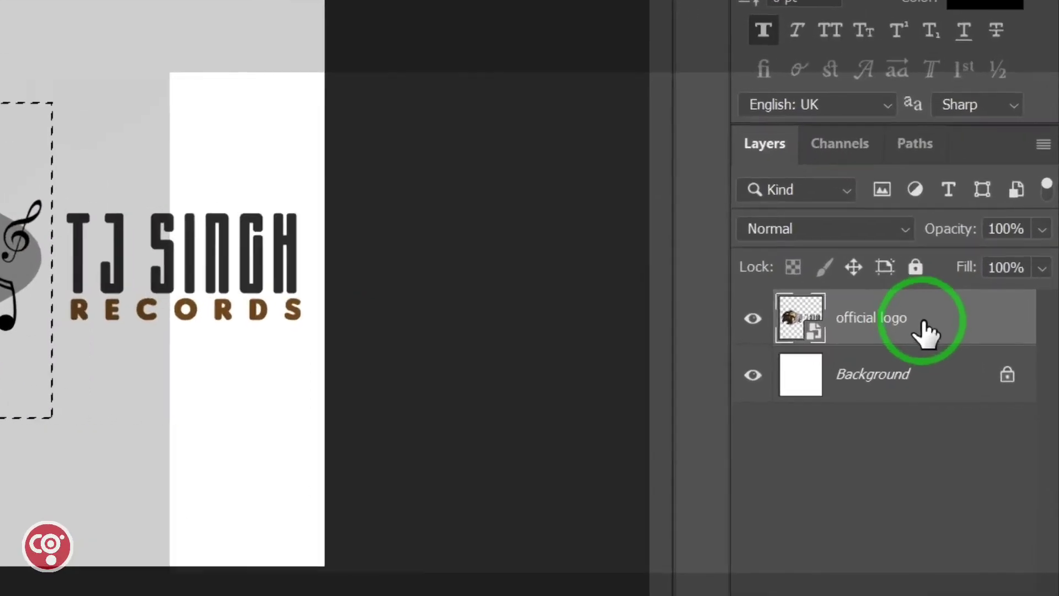
{"action": "right_click", "coordinate": [982, 369]}
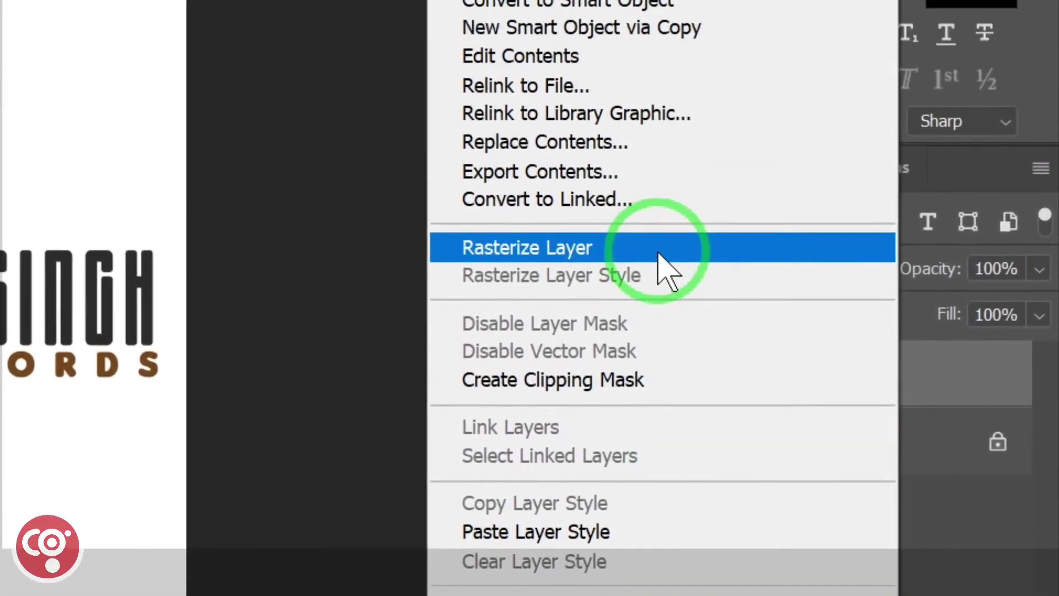
{"action": "left_click", "coordinate": [665, 173]}
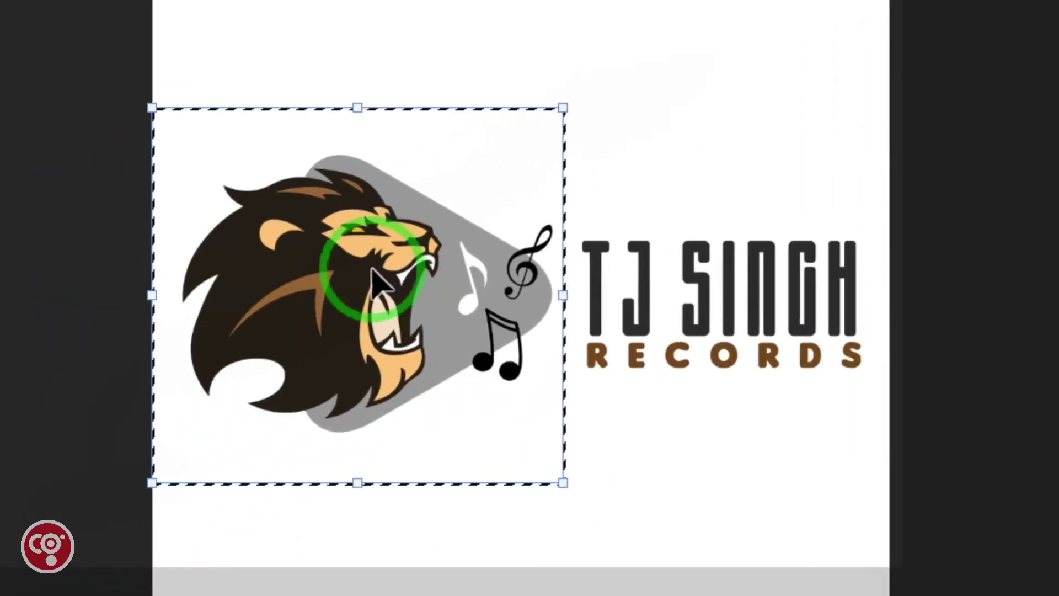
Move the selected lion emblem above the wordmark, scale it to about 70% to match the text width, and deselect
{"action": "left_click_drag", "start_coordinate": [449, 279], "coordinate": [593, 285]}
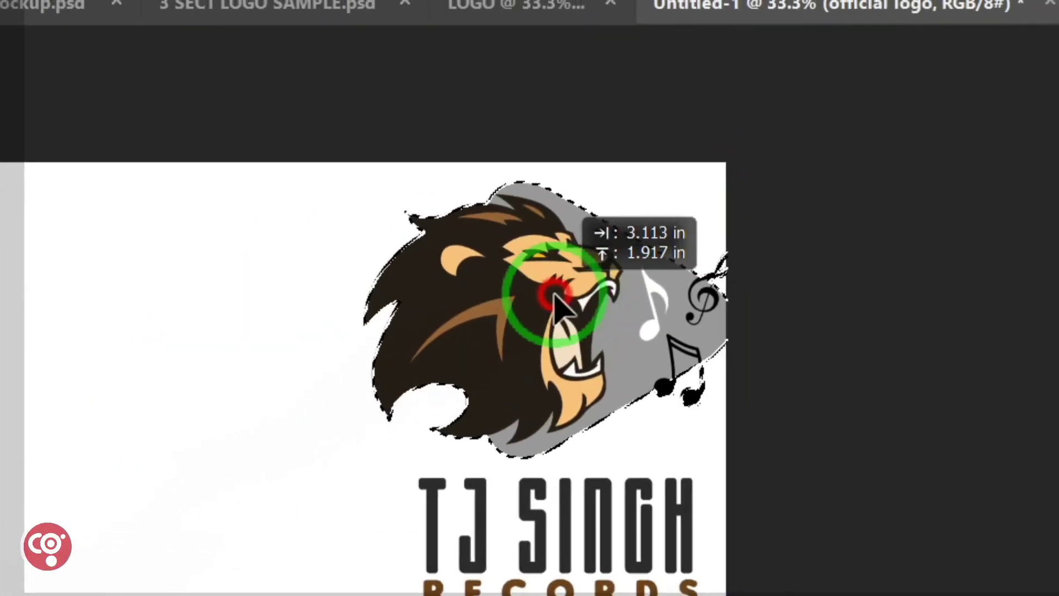
{"action": "key", "text": "ctrl+t"}
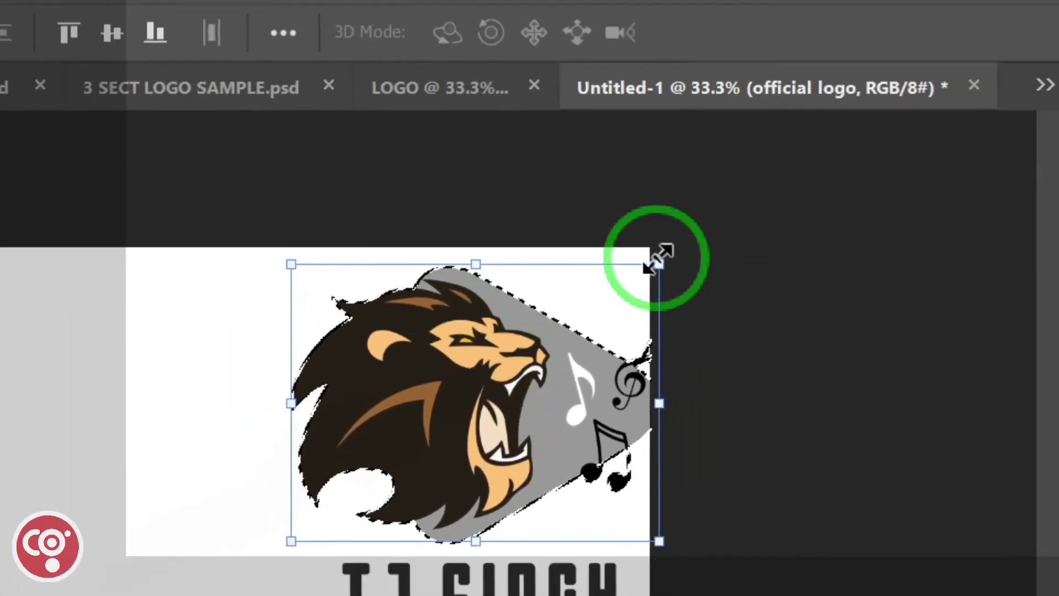
{"action": "left_click_drag", "start_coordinate": [659, 259], "coordinate": [557, 354]}
{"action": "mouse_move", "coordinate": [525, 306]}
{"action": "left_mouse_down"}
{"action": "mouse_move", "coordinate": [516, 310]}
{"action": "mouse_move", "coordinate": [546, 279]}
{"action": "mouse_move", "coordinate": [551, 290]}
{"action": "mouse_move", "coordinate": [533, 309]}
{"action": "left_mouse_up"}
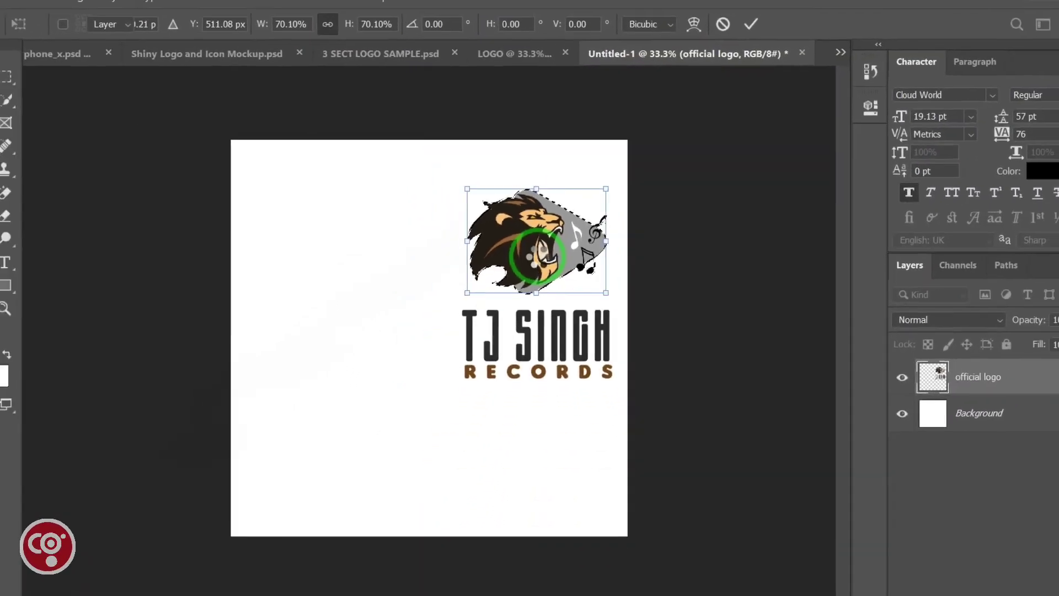
{"action": "key", "text": "ctrl+d"}
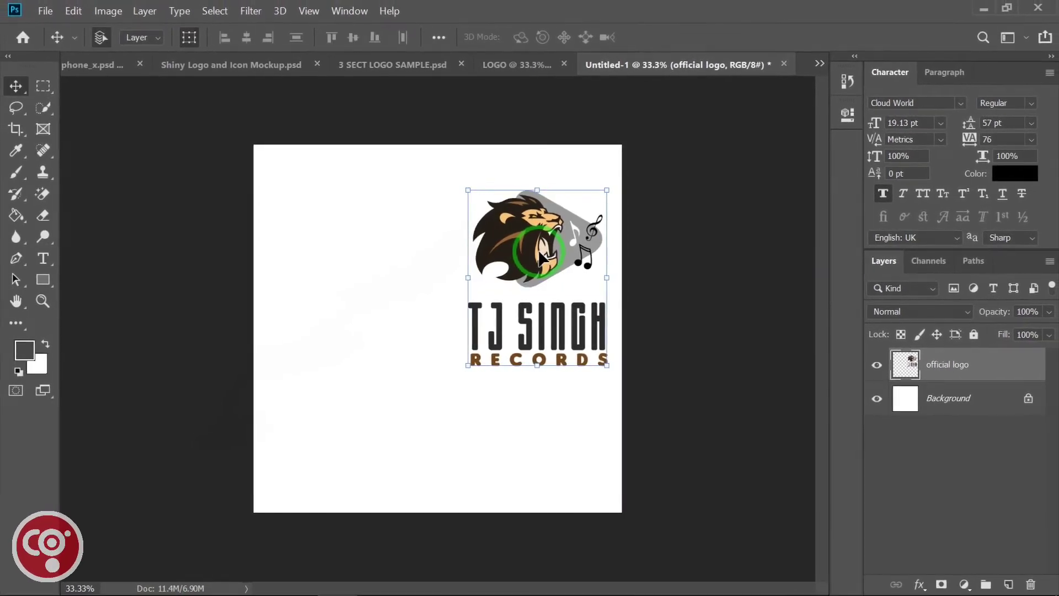
Enlarge the stacked logo to about 126%, centre it on the square canvas, and deselect the layer
{"action": "left_click_drag", "start_coordinate": [518, 255], "coordinate": [419, 295]}
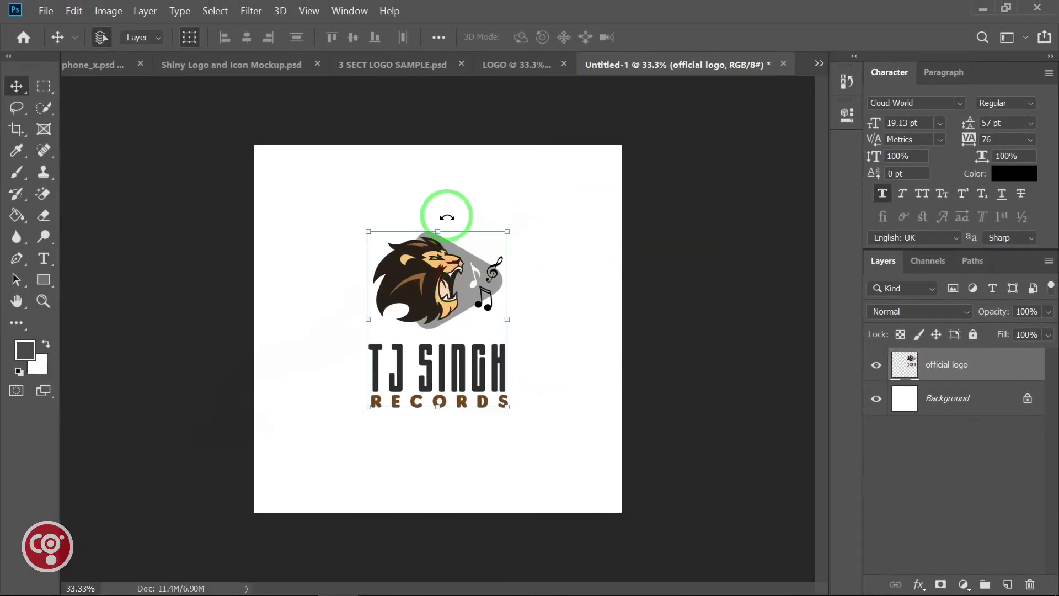
{"action": "left_click_drag", "start_coordinate": [439, 227], "coordinate": [435, 178]}
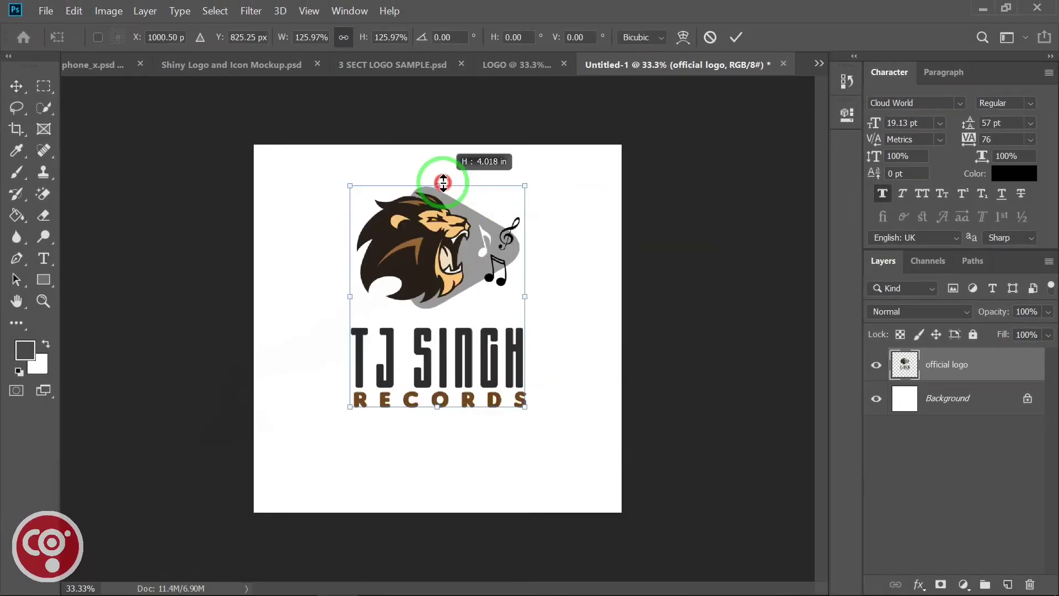
{"action": "left_click_drag", "start_coordinate": [444, 250], "coordinate": [439, 269]}
{"action": "key", "text": "Return"}
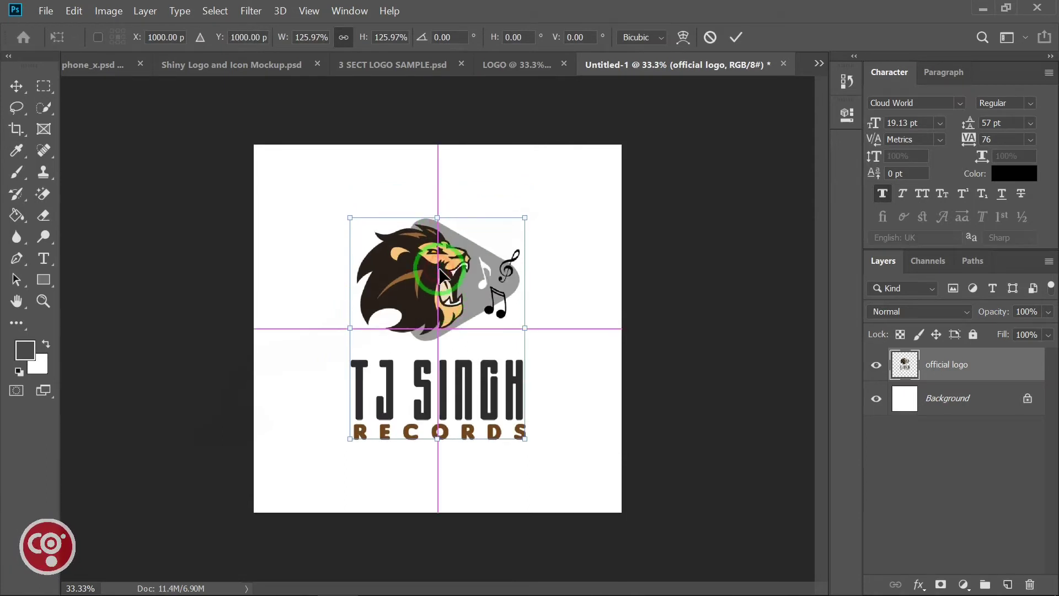
{"action": "left_click", "coordinate": [651, 313]}
{"action": "left_click", "coordinate": [516, 342]}
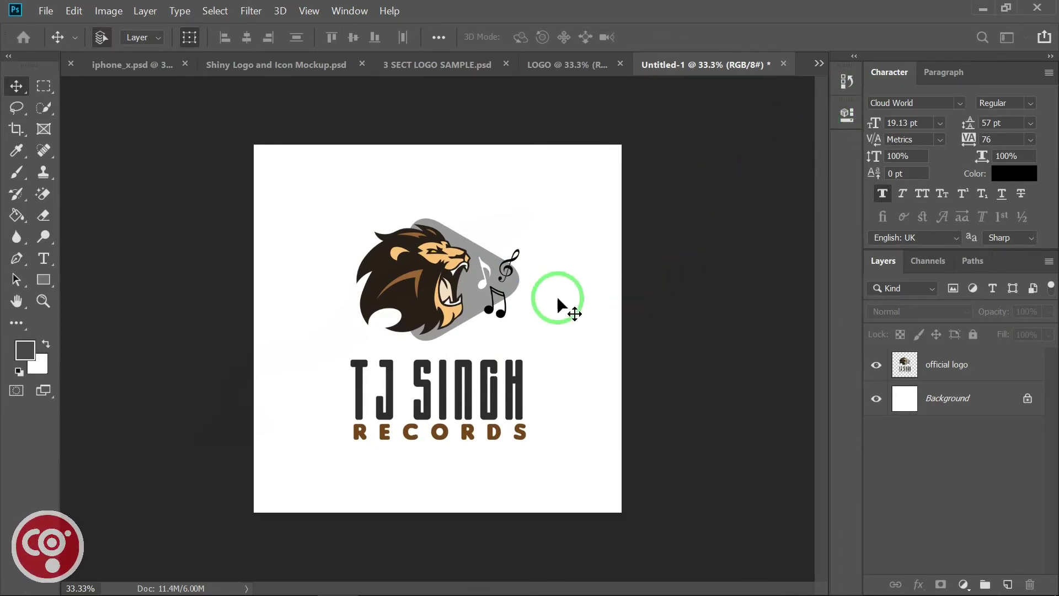
Start a new document from the Print Letter preset and switch its size unit to Pixels
{"action": "key", "text": "ctrl+n"}
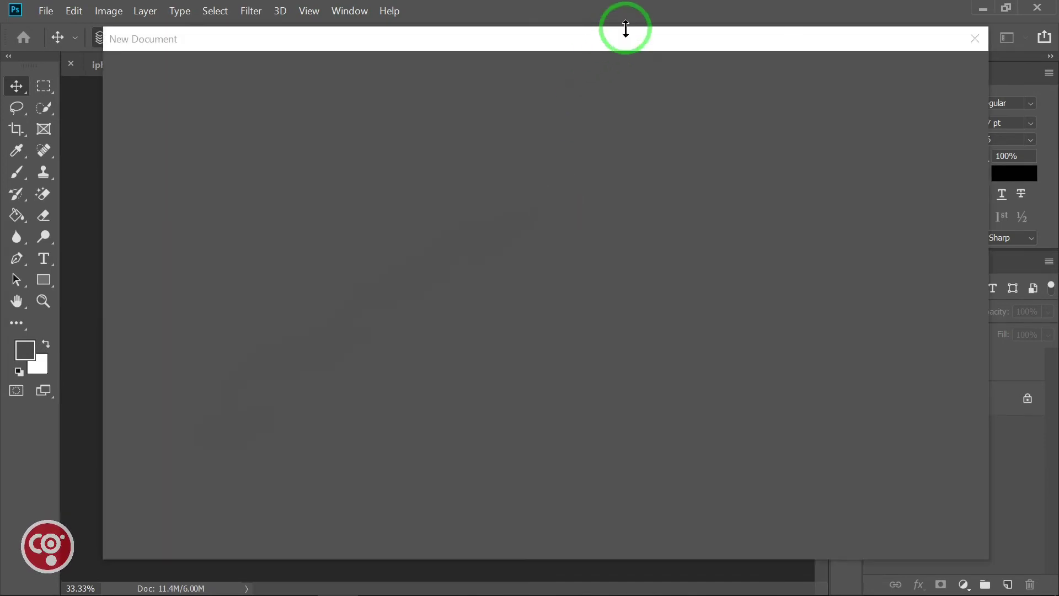
{"action": "left_click_drag", "start_coordinate": [629, 48], "coordinate": [578, 64]}
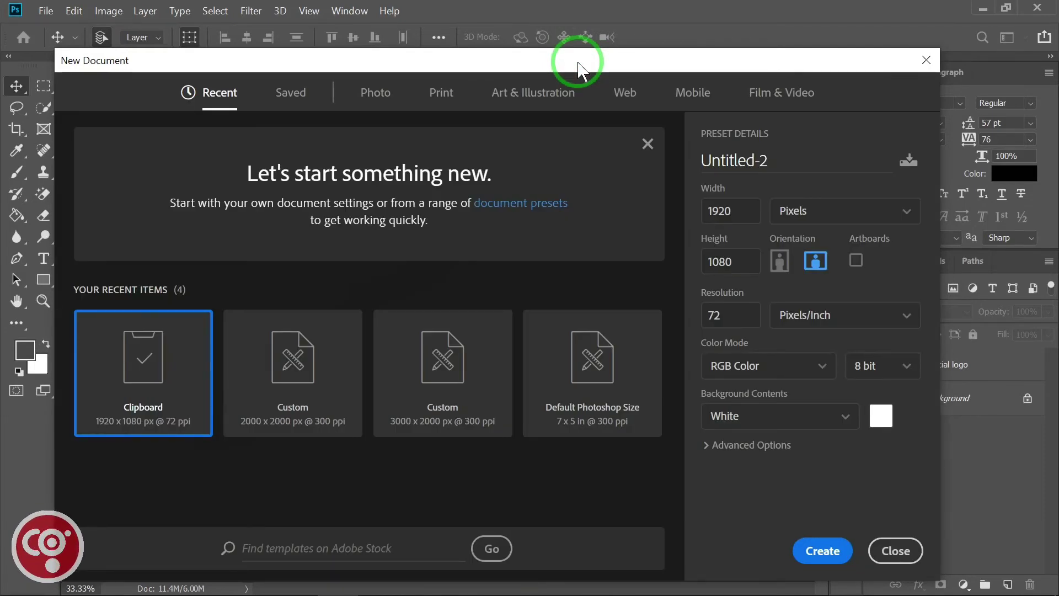
{"action": "left_click", "coordinate": [451, 94]}
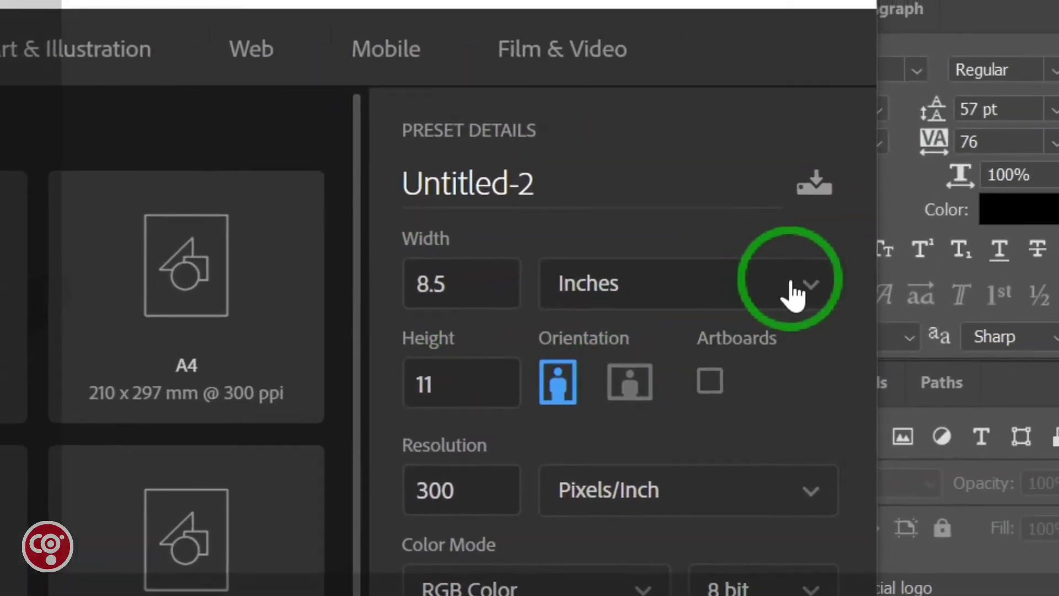
{"action": "left_click", "coordinate": [907, 261]}
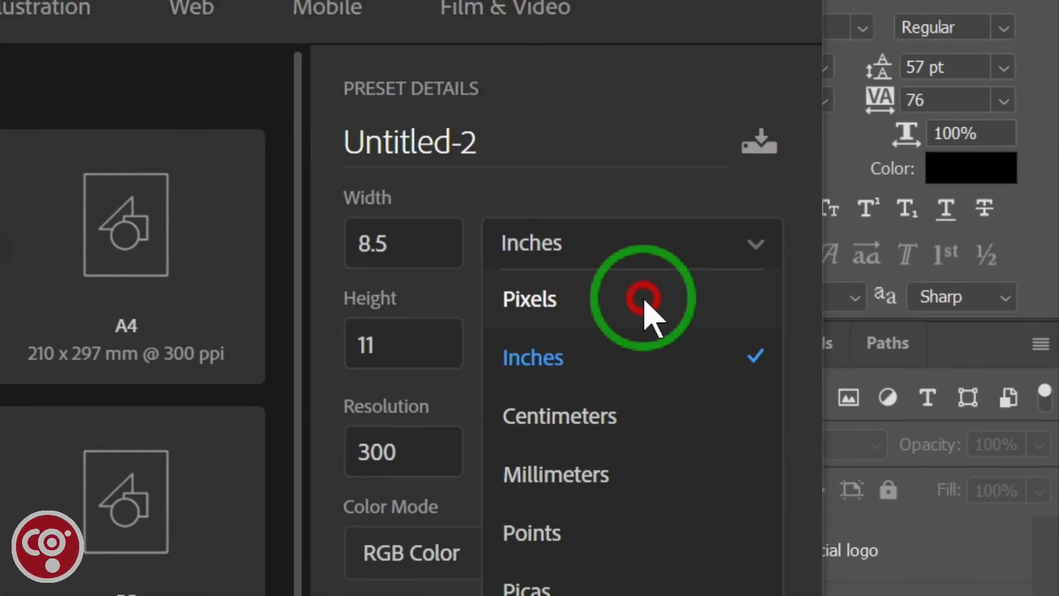
{"action": "left_click", "coordinate": [645, 311]}
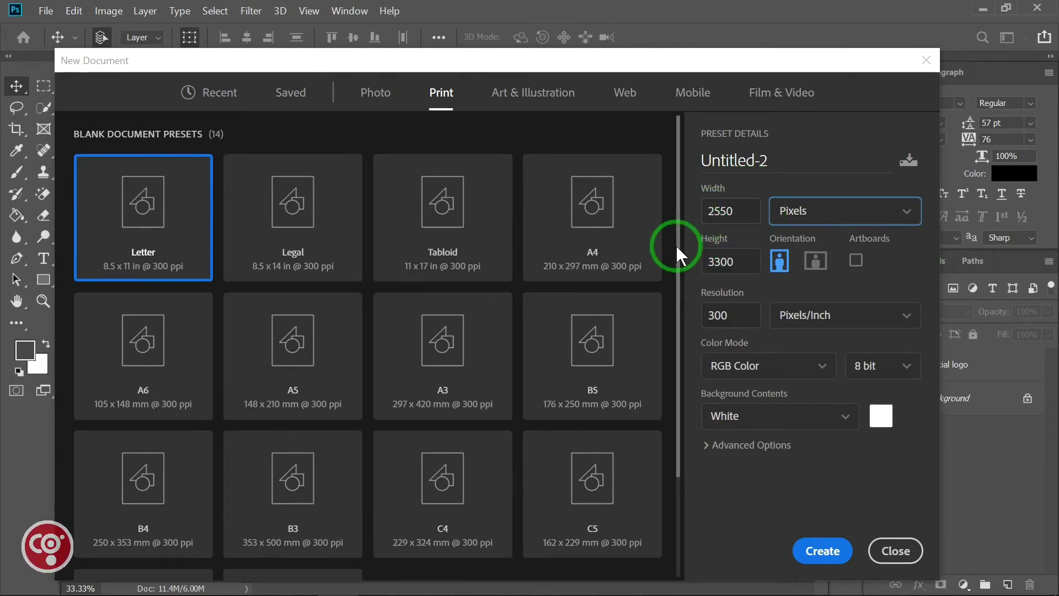
Double the Letter preset's dimensions to 5100 pixels wide and 6600 pixels high
{"action": "left_click", "coordinate": [749, 215]}
{"action": "left_click_drag", "start_coordinate": [749, 215], "coordinate": [691, 212]}
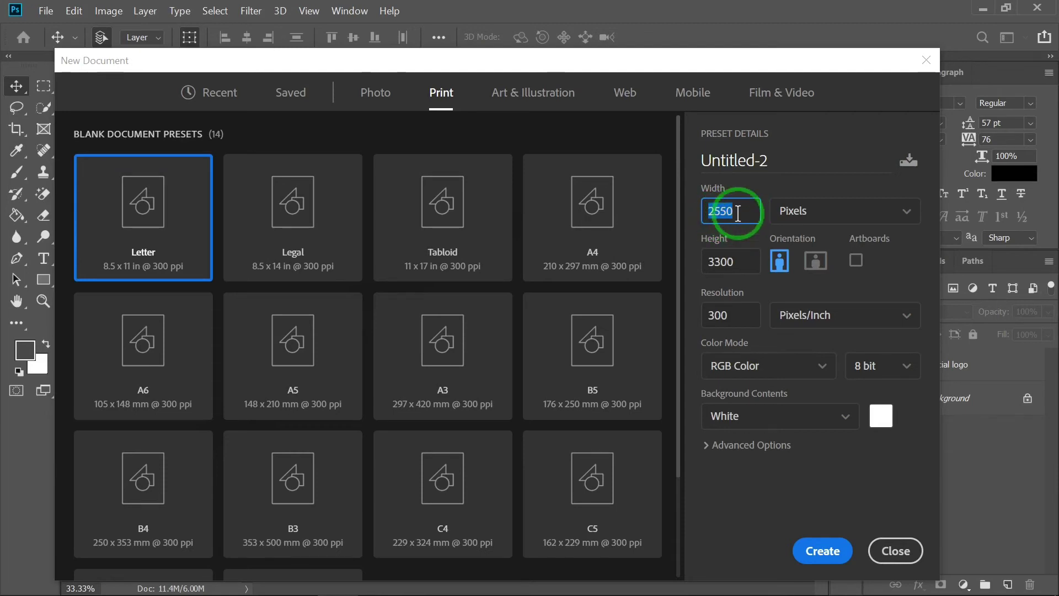
{"action": "left_click", "coordinate": [738, 211]}
{"action": "left_click", "coordinate": [736, 262]}
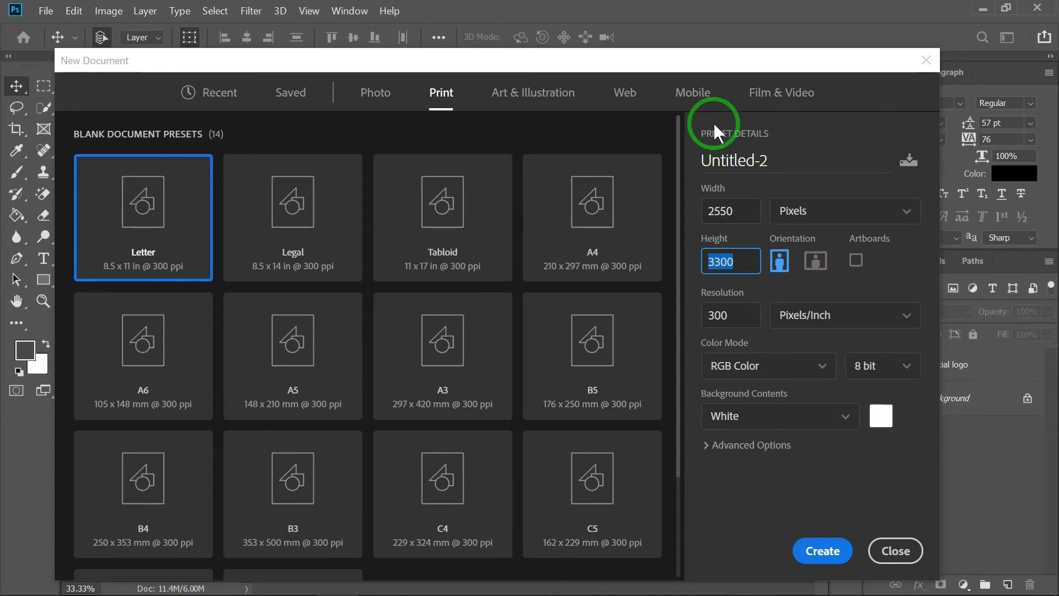
{"action": "type", "text": "6600"}
{"action": "left_click_drag", "start_coordinate": [745, 212], "coordinate": [685, 208]}
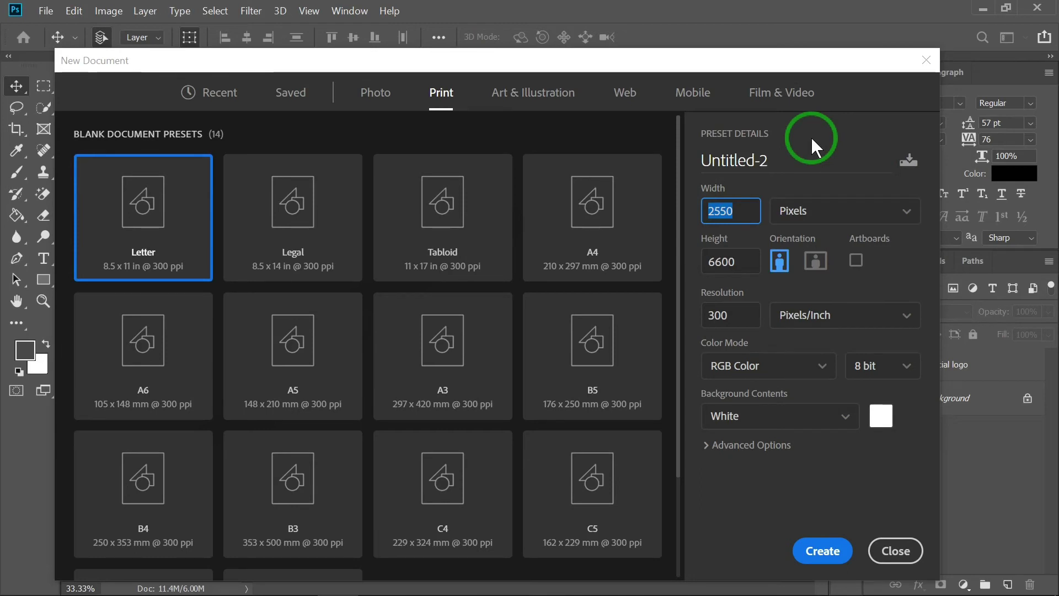
{"action": "type", "text": "5100"}
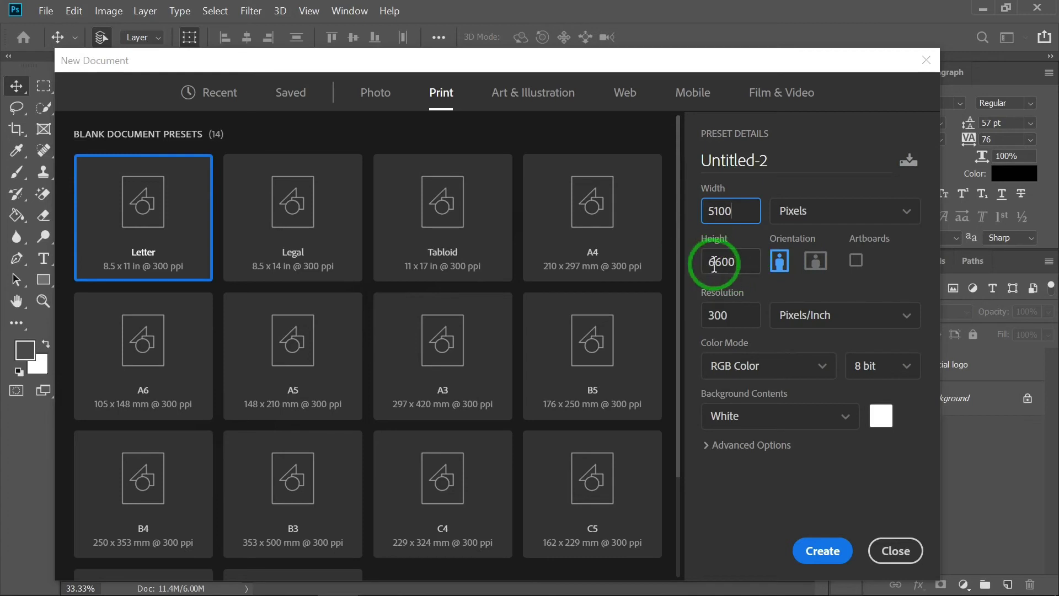
Try the landscape orientation, return to portrait, and create the 5100 x 6600 pixel document at 300 pixels/inch
{"action": "left_click", "coordinate": [783, 262]}
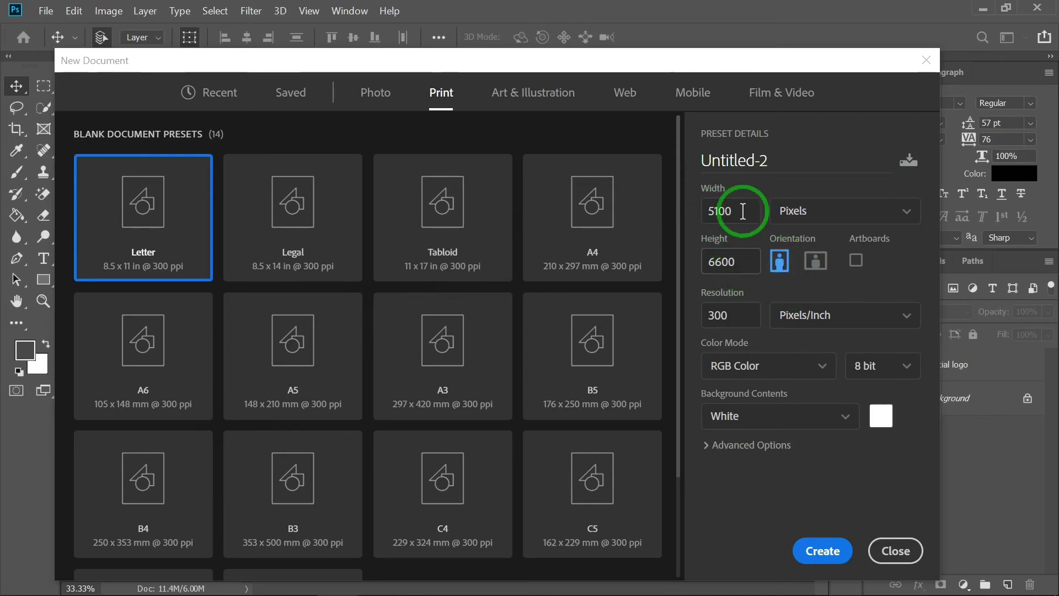
{"action": "left_click", "coordinate": [815, 260]}
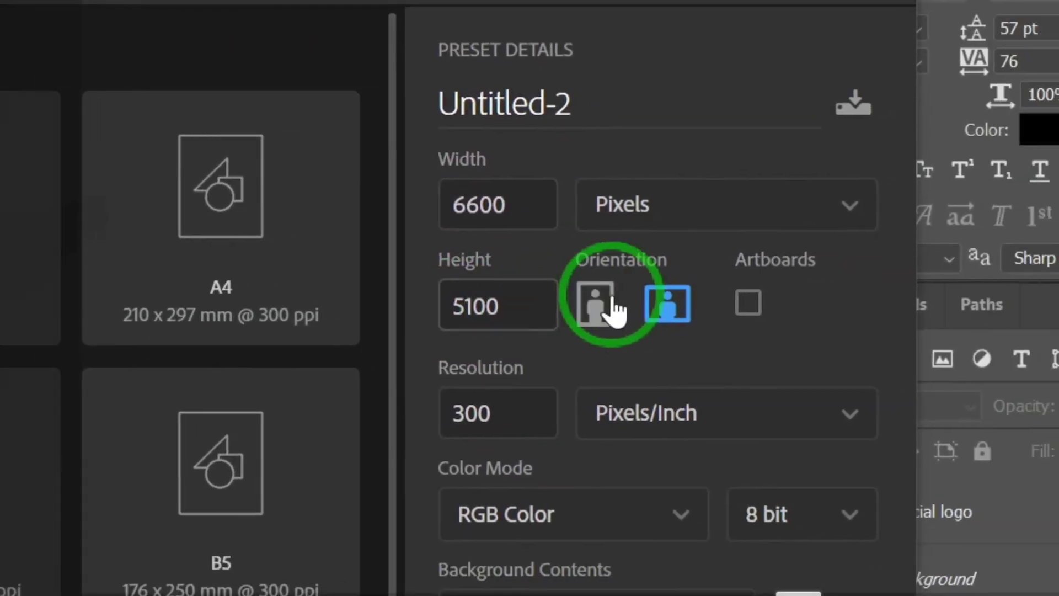
{"action": "left_click", "coordinate": [644, 364]}
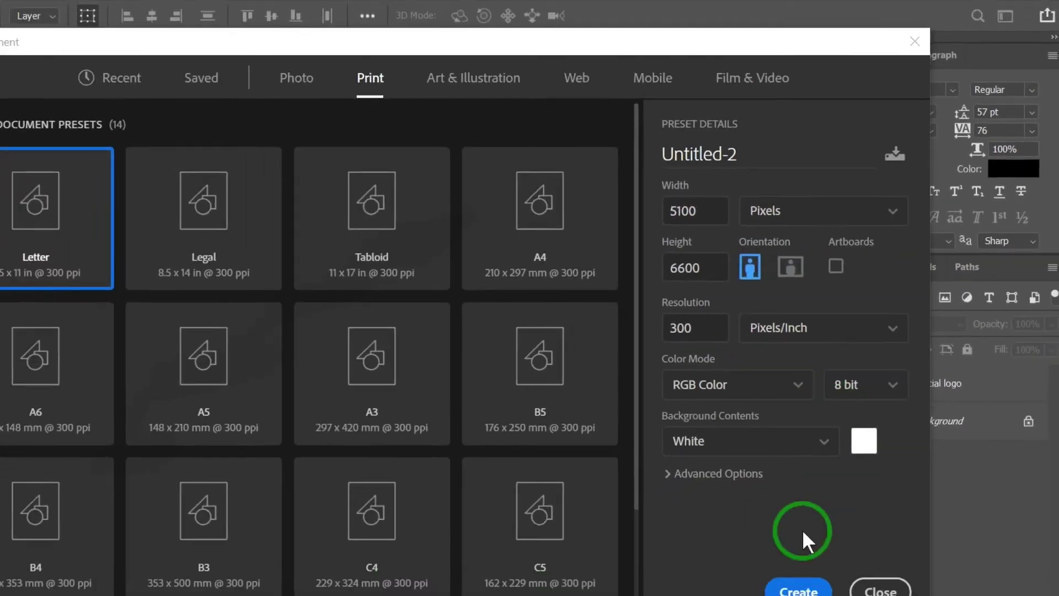
{"action": "left_click", "coordinate": [810, 568]}
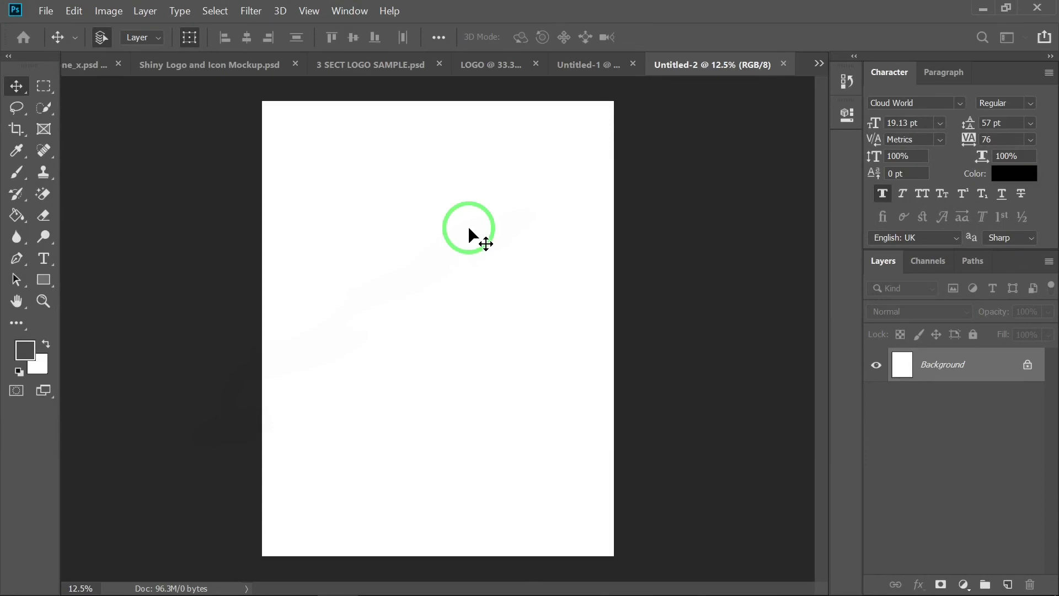
Start another new document and set it to 2000 pixels wide and 1500 pixels high
{"action": "key", "text": "ctrl+n"}
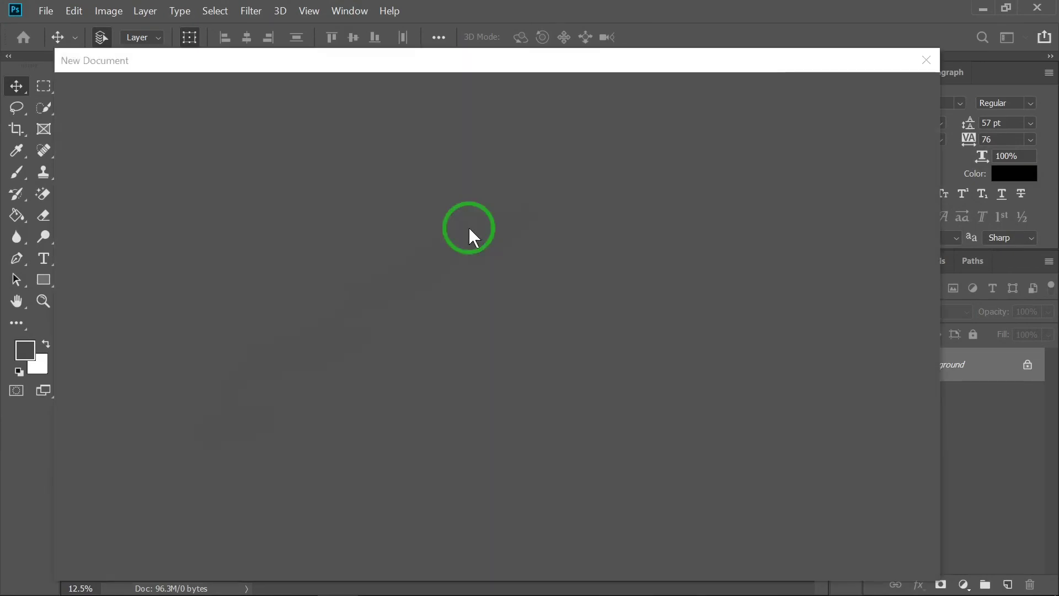
{"action": "left_click_drag", "start_coordinate": [419, 68], "coordinate": [428, 38]}
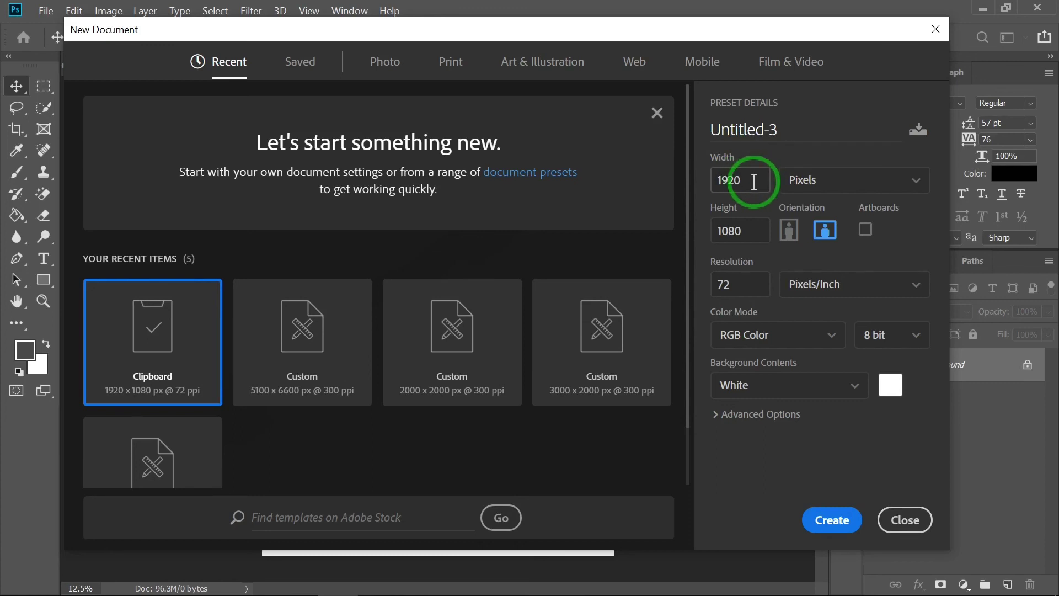
{"action": "left_click_drag", "start_coordinate": [753, 181], "coordinate": [642, 180]}
{"action": "type", "text": "200"}
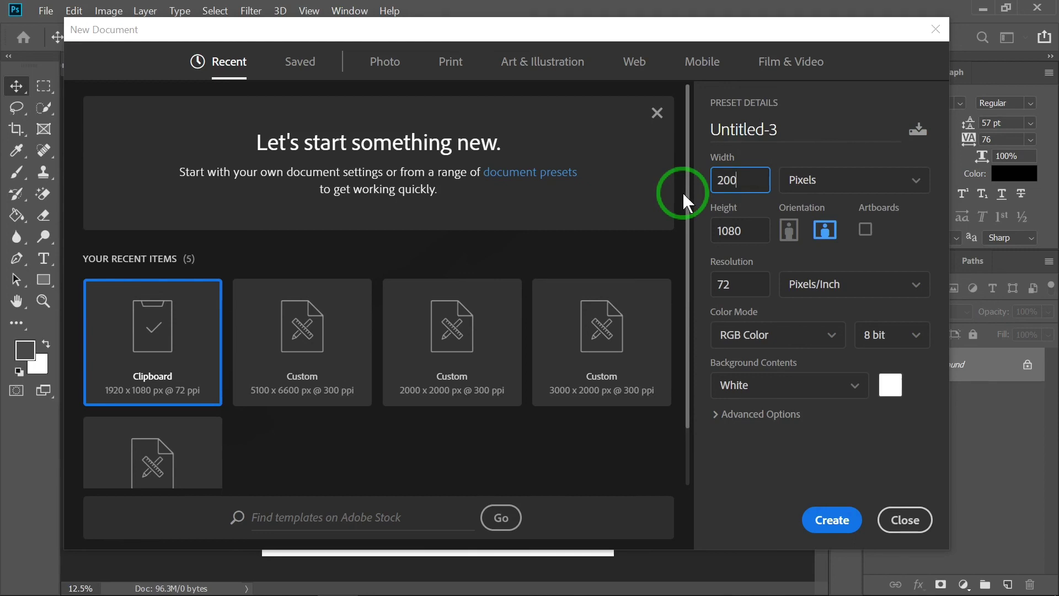
{"action": "type", "text": "0"}
{"action": "left_click_drag", "start_coordinate": [748, 232], "coordinate": [681, 228]}
{"action": "type", "text": "1500"}
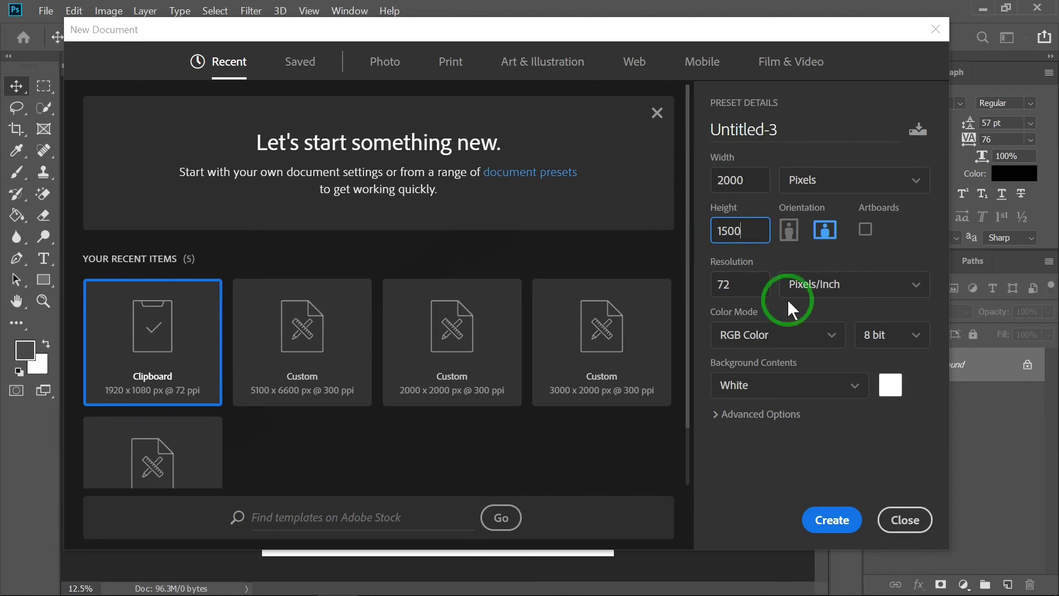
Try the portrait orientation, return to landscape, and create the document at 72 pixels/inch in RGB Color with a white background
{"action": "left_click", "coordinate": [790, 237]}
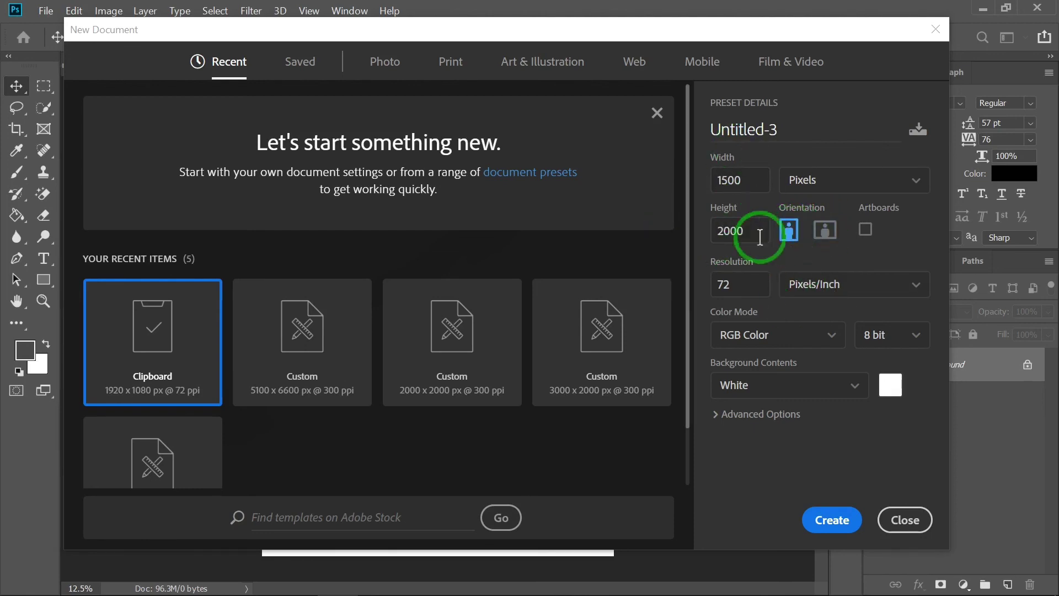
{"action": "left_click", "coordinate": [825, 237]}
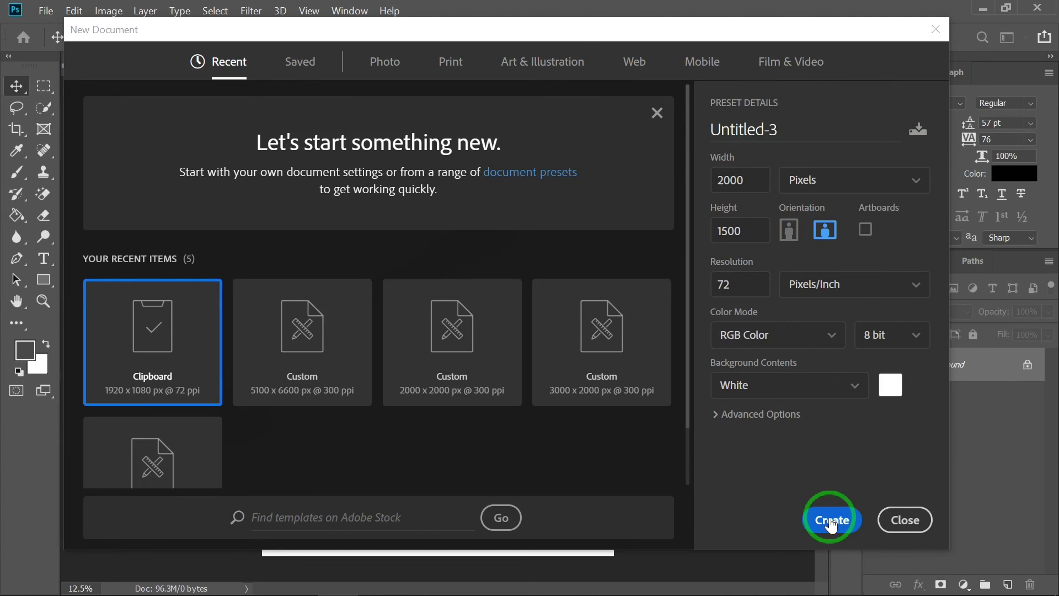
{"action": "left_click", "coordinate": [831, 521]}
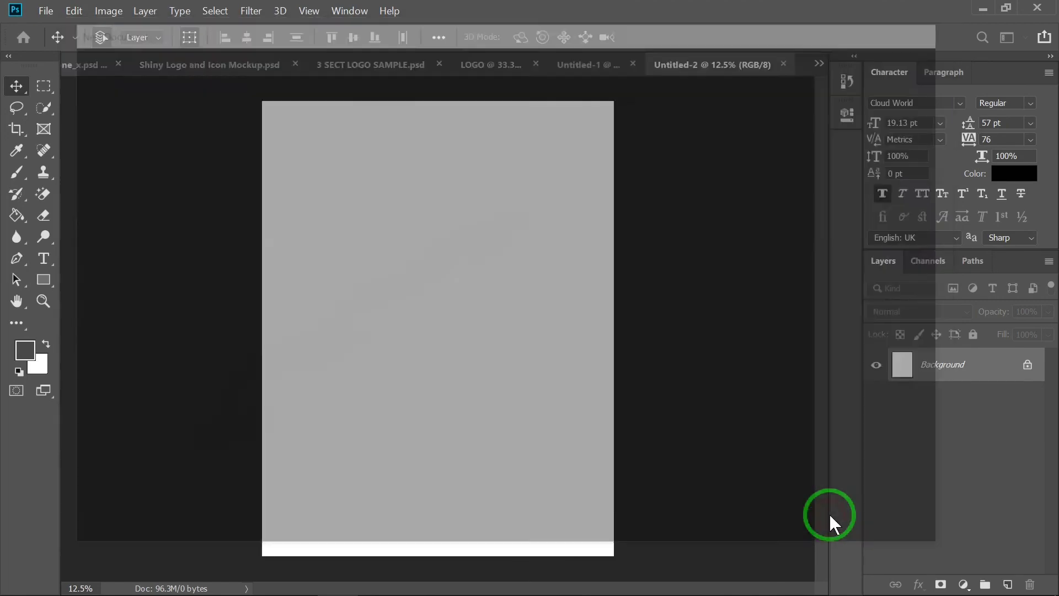